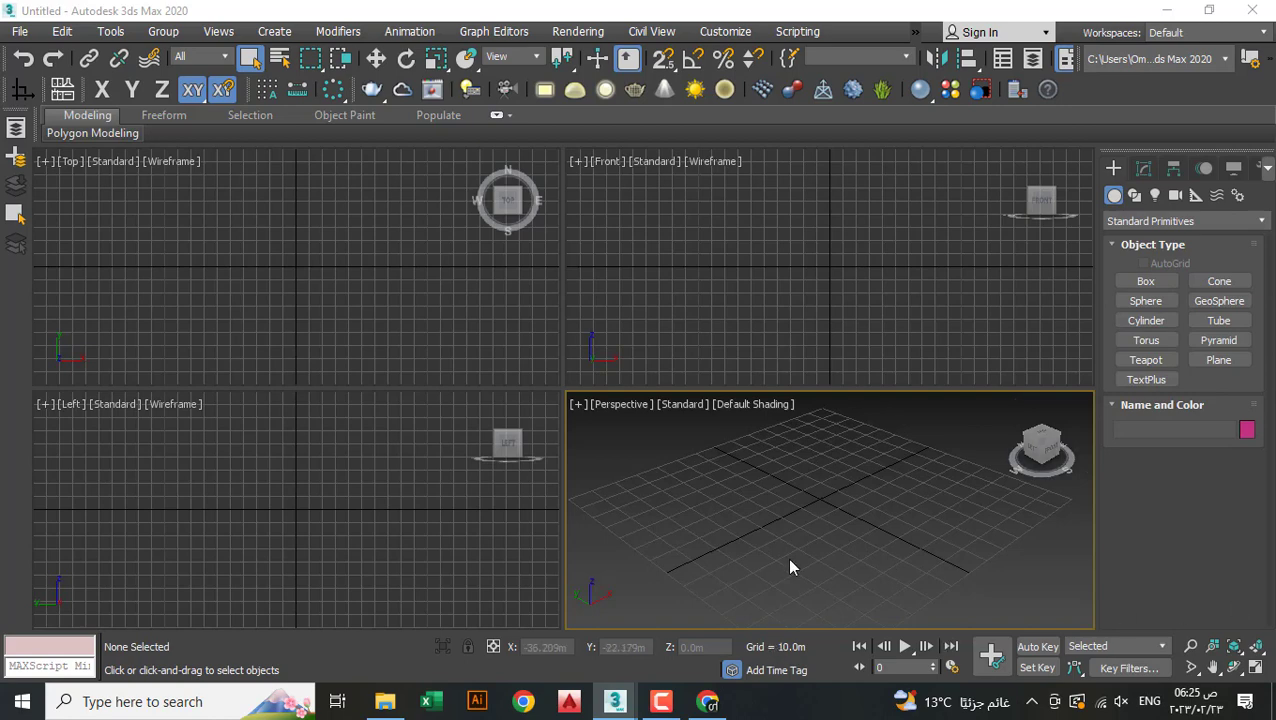
# Zoom the Perspective view, maximize it with Alt+W, and orbit it to a new angle
pyautogui.scroll(2, 770, 540)
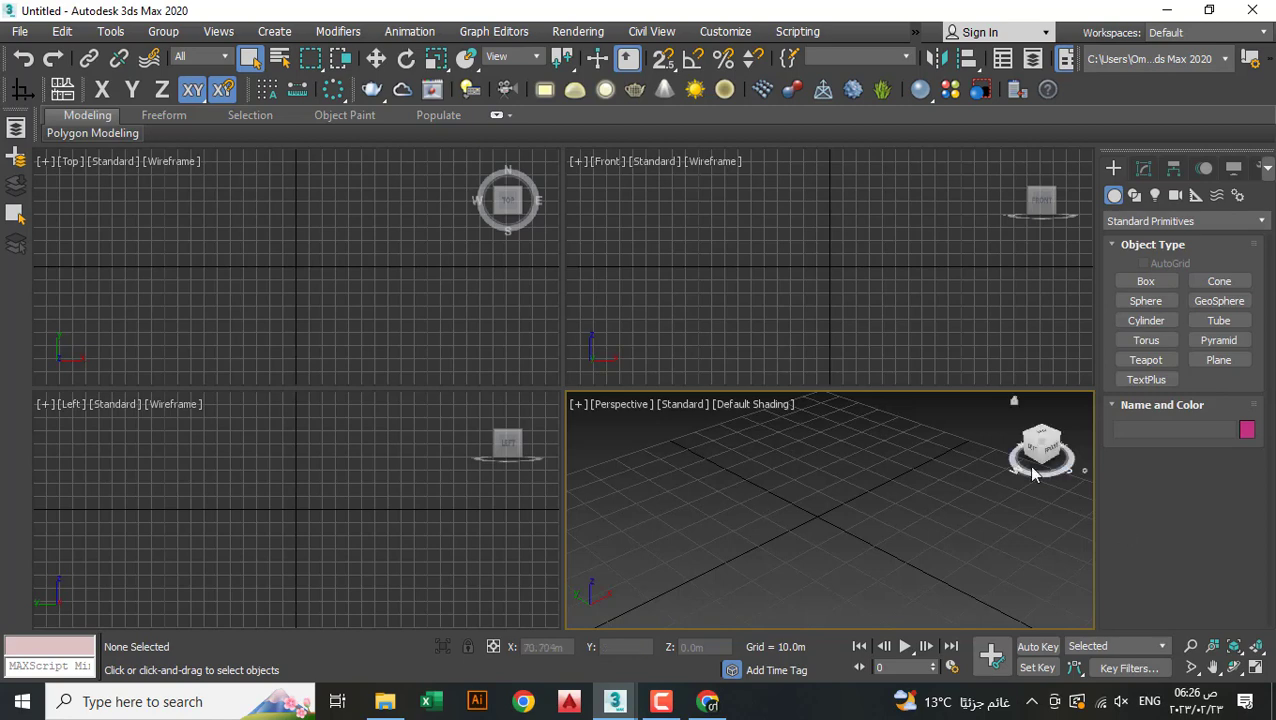
pyautogui.hotkey('alt', 'w')
pyautogui.moveTo(784, 456)
pyautogui.keyDown('alt'); pyautogui.mouseDown(button='middle')
pyautogui.moveTo(819, 463)
pyautogui.moveTo(745, 434)
pyautogui.mouseUp(button='middle'); pyautogui.keyUp('alt')
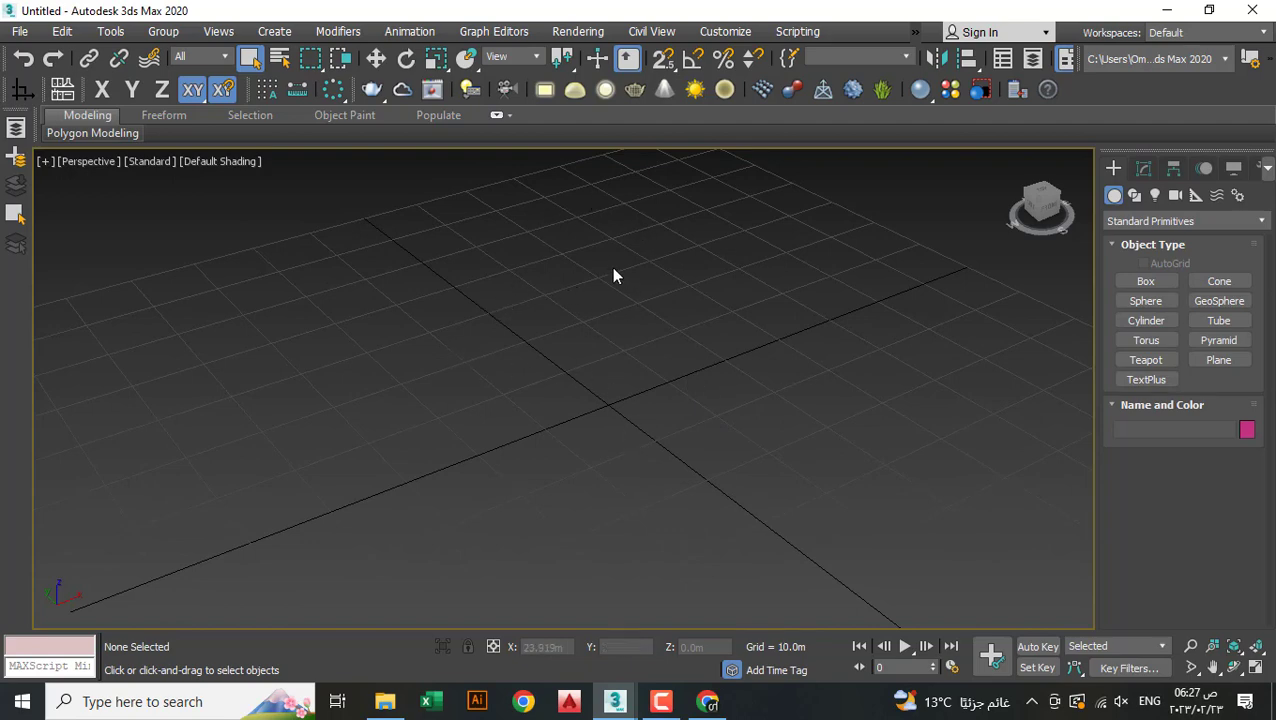
# In the Front view, start Line001 with a stepped top, curved bulge and narrow neck
pyautogui.press('f')
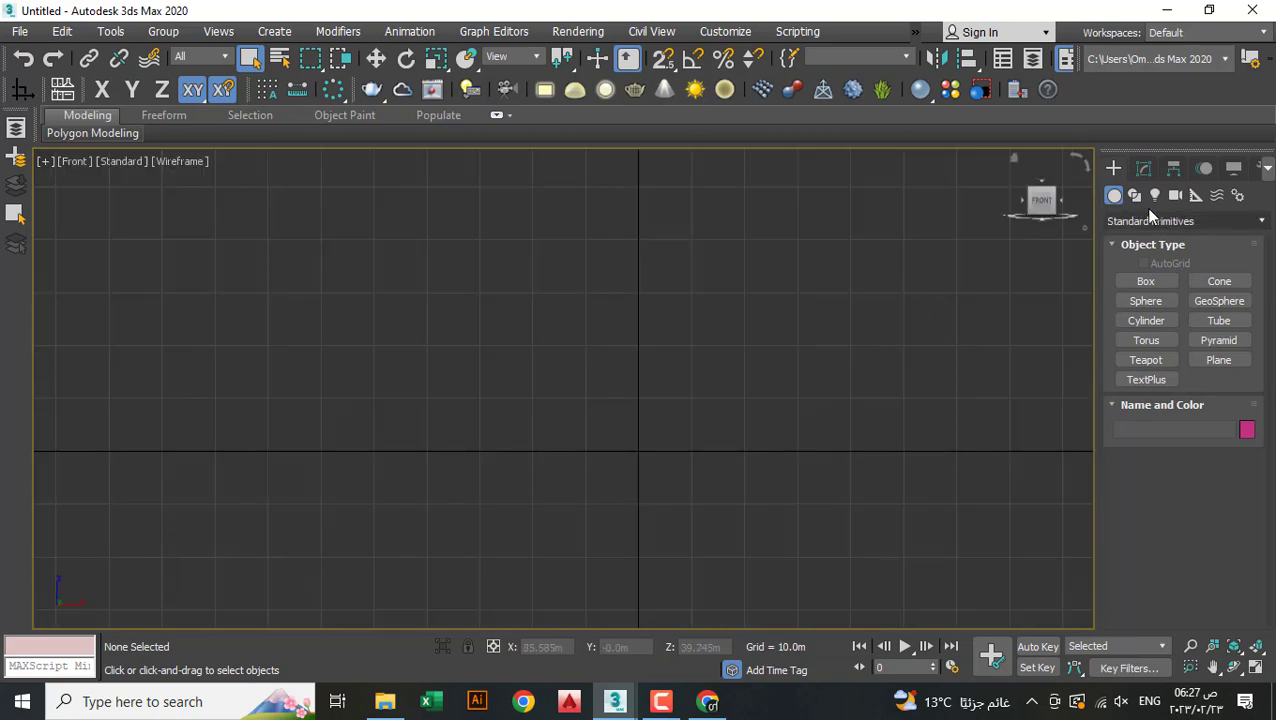
pyautogui.click(1134, 196)
pyautogui.click(1153, 297)
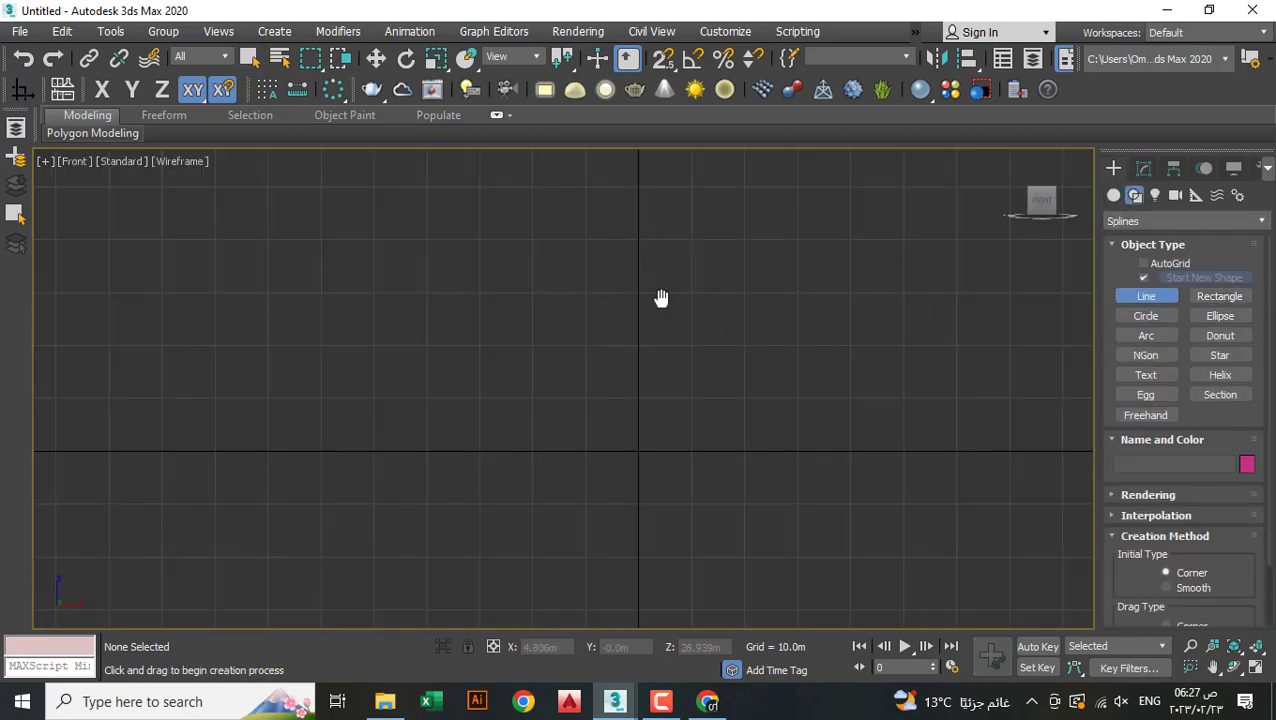
pyautogui.click(573, 261)
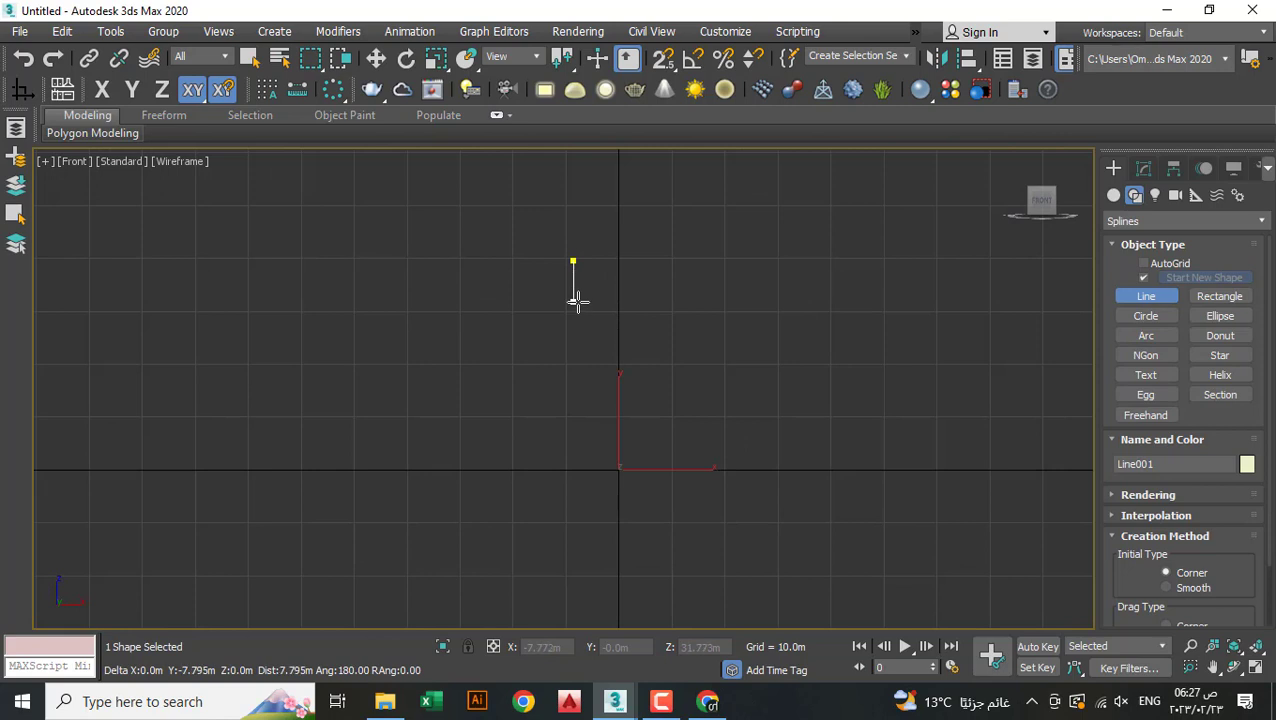
pyautogui.click(573, 300)
pyautogui.click(598, 301)
pyautogui.click(598, 325)
pyautogui.click(635, 349)
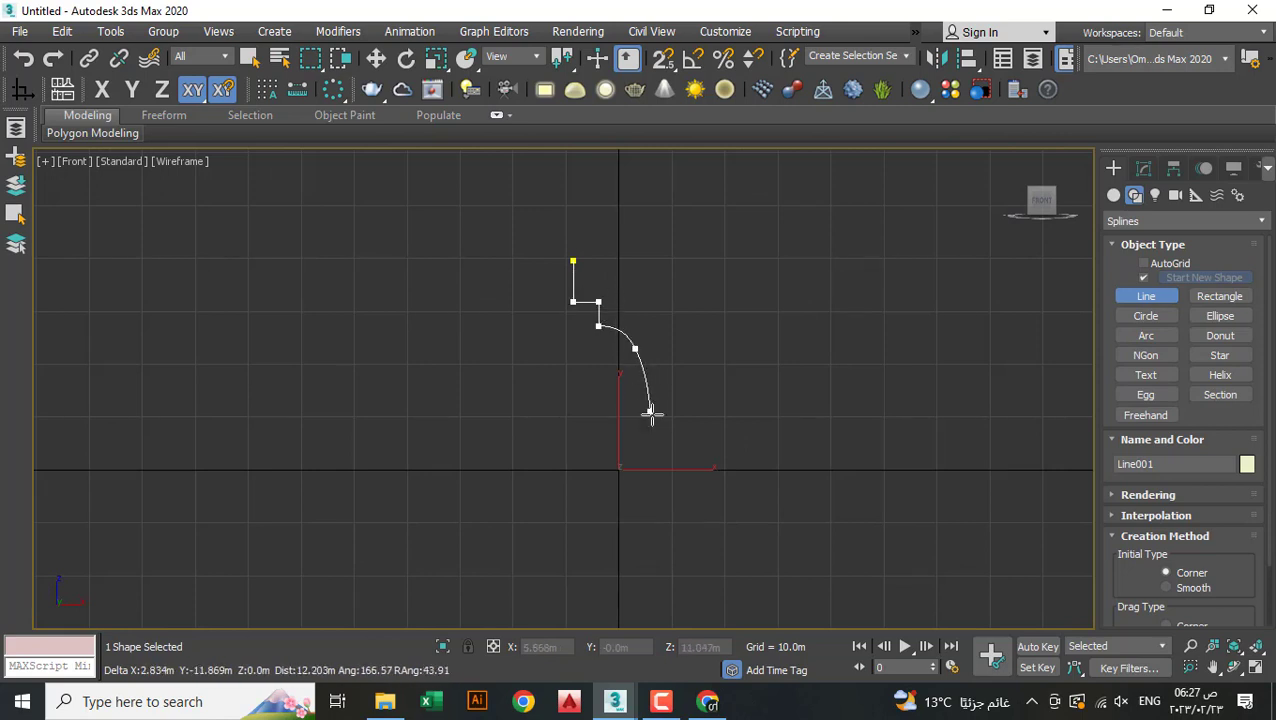
pyautogui.click(645, 428)
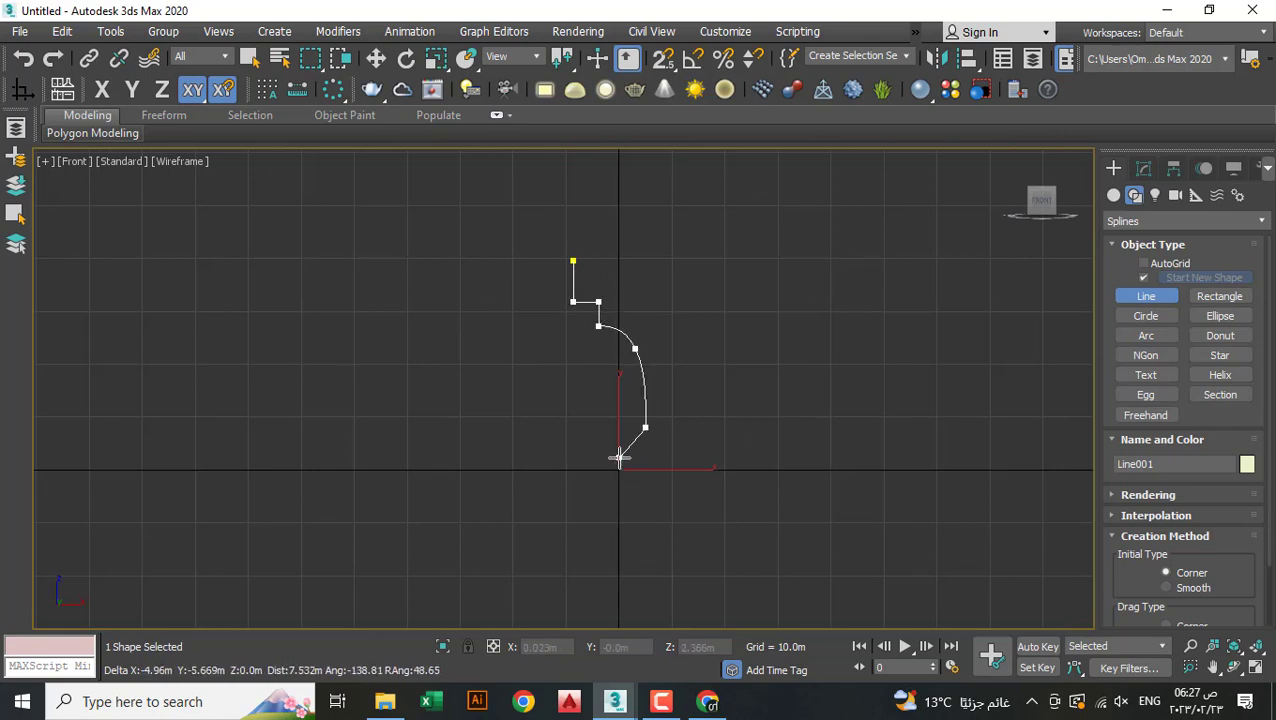
pyautogui.click(619, 458)
pyautogui.click(616, 480)
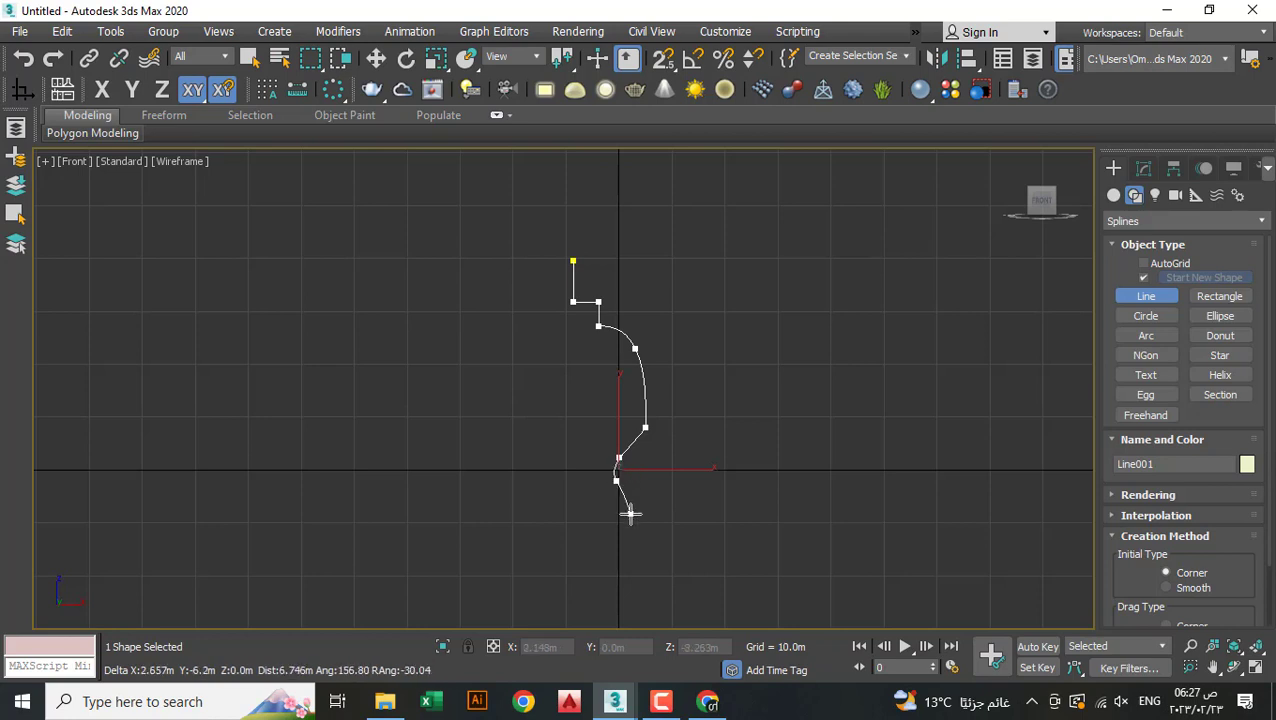
pyautogui.click(630, 514)
# Continue the profile downward through a stepped section and a curve
pyautogui.moveTo(619, 556); pyautogui.dragTo(584, 368, button='middle')
pyautogui.click(580, 462)
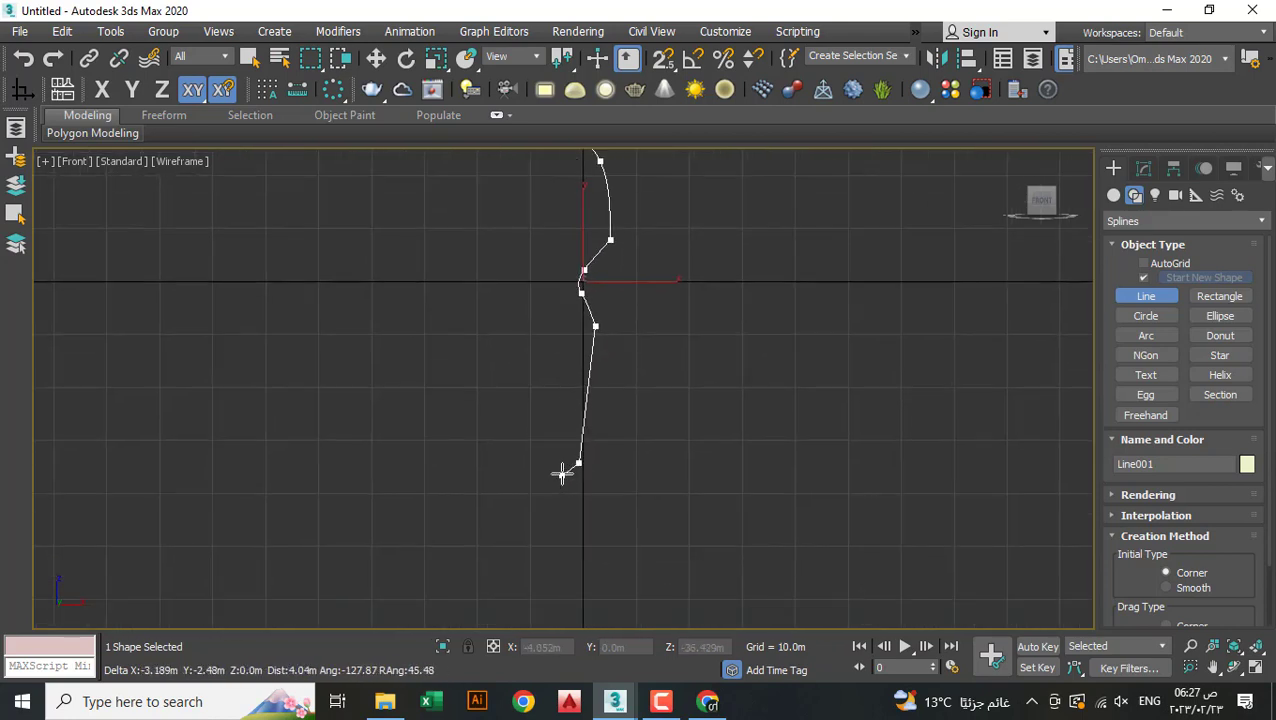
pyautogui.click(567, 466)
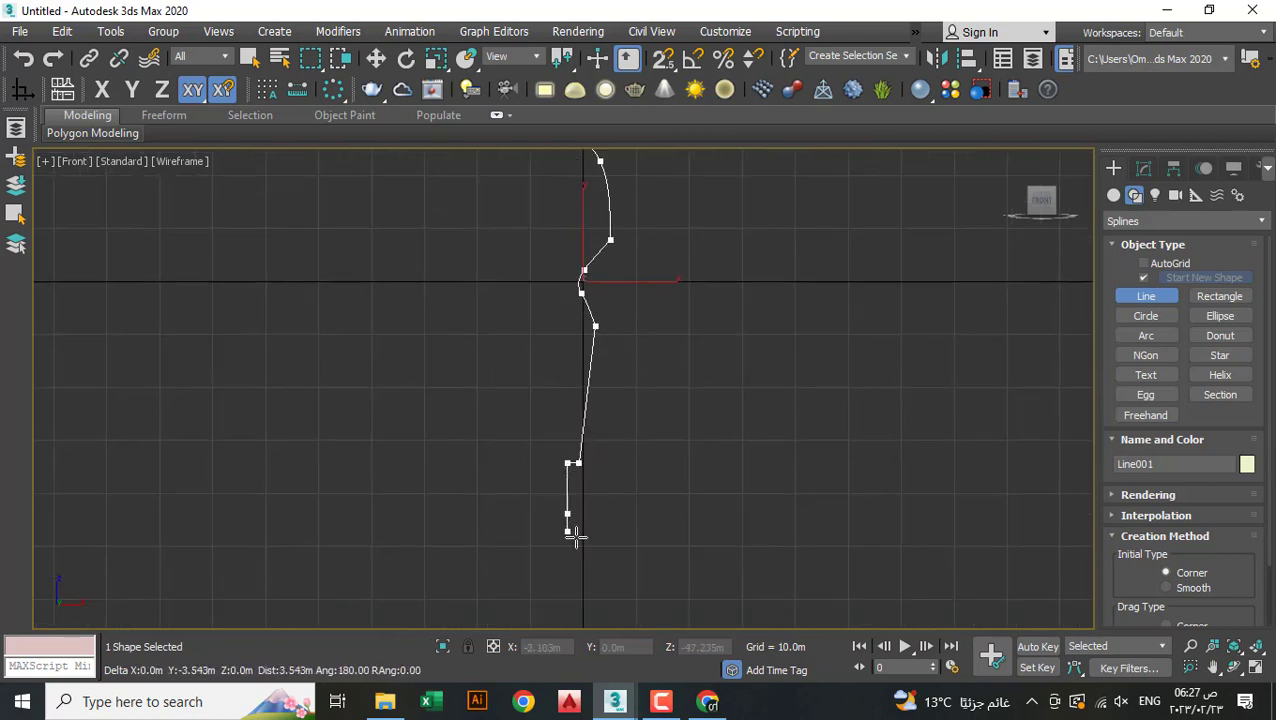
pyautogui.click(570, 514)
pyautogui.click(619, 621)
pyautogui.moveTo(619, 621); pyautogui.dragTo(565, 509, button='middle')
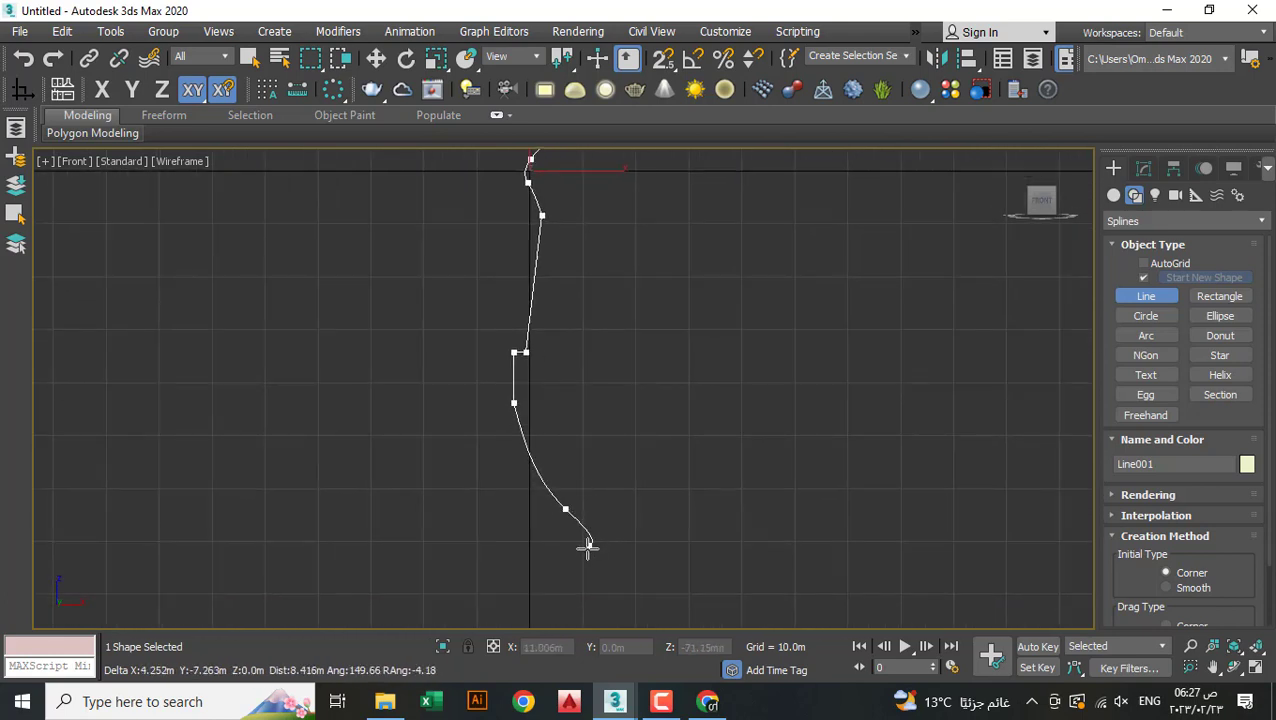
pyautogui.click(586, 553)
pyautogui.moveTo(594, 569); pyautogui.dragTo(611, 445, button='middle')
# Add the lower bulge and steps, close with a flat base, and finish Line001
pyautogui.click(611, 443)
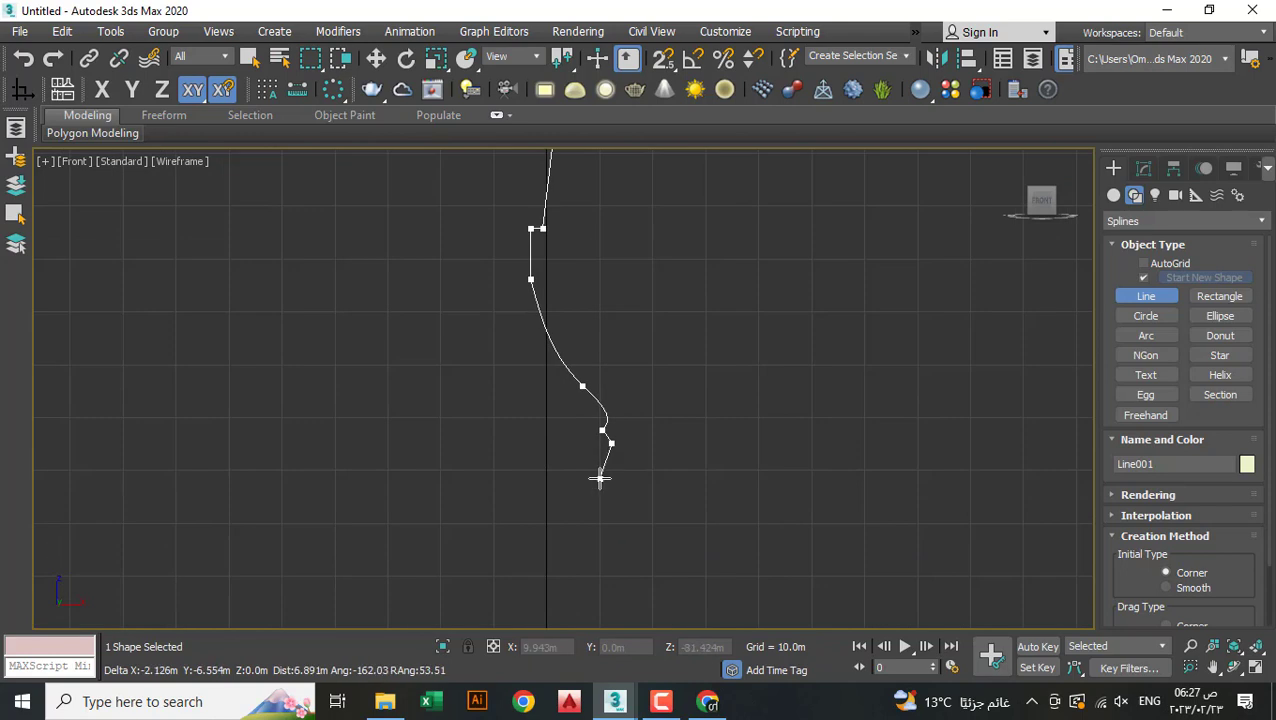
pyautogui.click(600, 481)
pyautogui.click(584, 481)
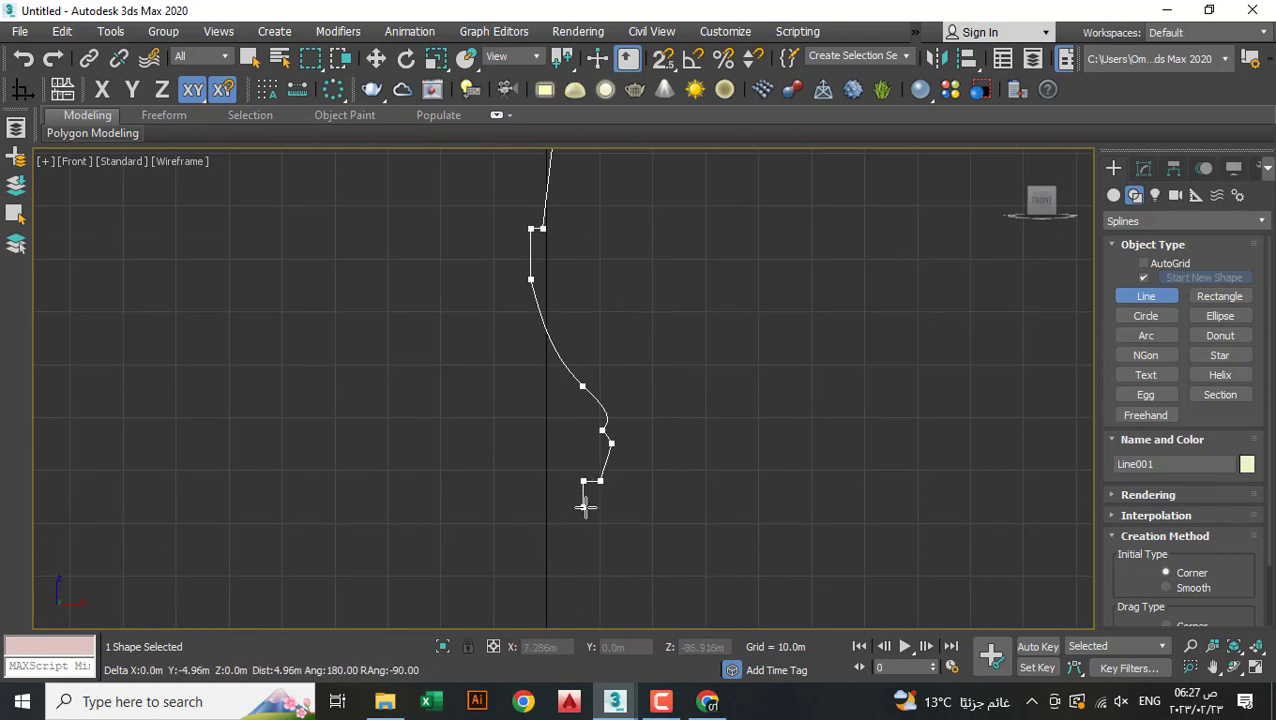
pyautogui.click(584, 508)
pyautogui.click(546, 508)
pyautogui.scroll(-2, 550, 510)
pyautogui.click(554, 516)
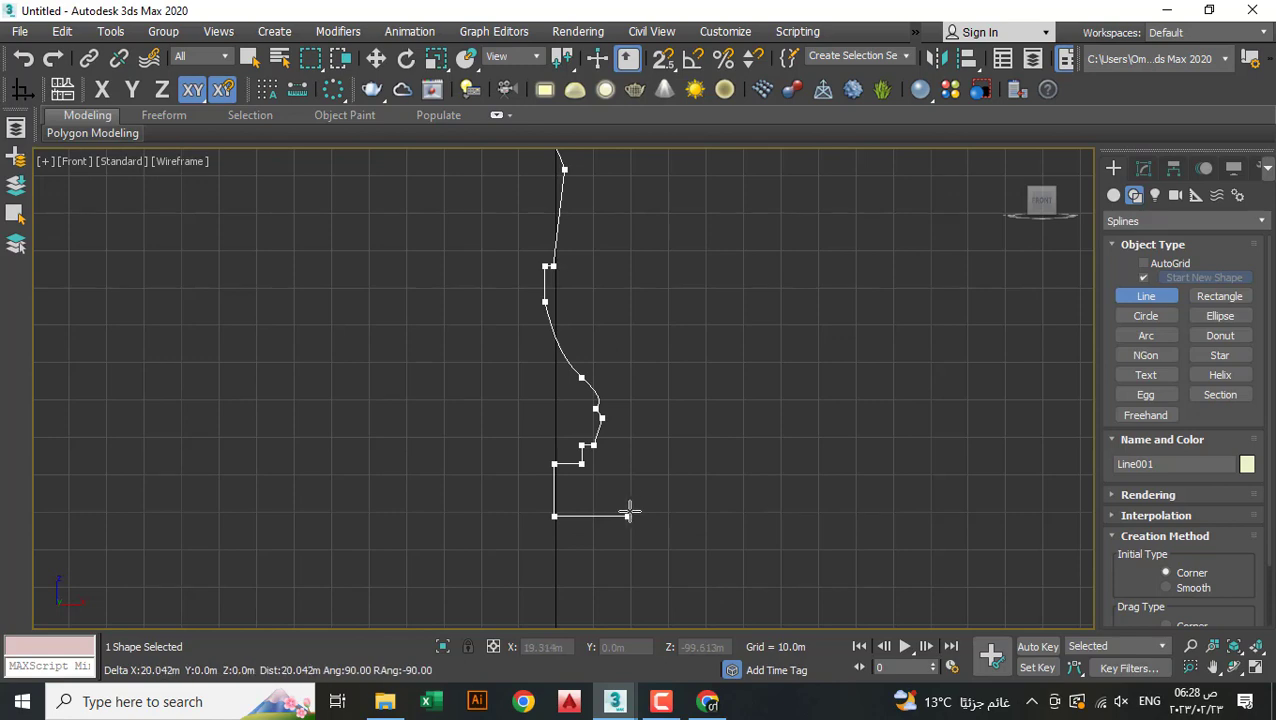
pyautogui.click(632, 515)
pyautogui.moveTo(710, 497)
pyautogui.mouseDown(button='middle')
pyautogui.moveTo(726, 533)
pyautogui.moveTo(728, 446)
pyautogui.mouseUp(button='middle')
pyautogui.rightClick(726, 533)
# Apply a Lathe modifier to Line001 and view it with Default Shading
pyautogui.click(1143, 168)
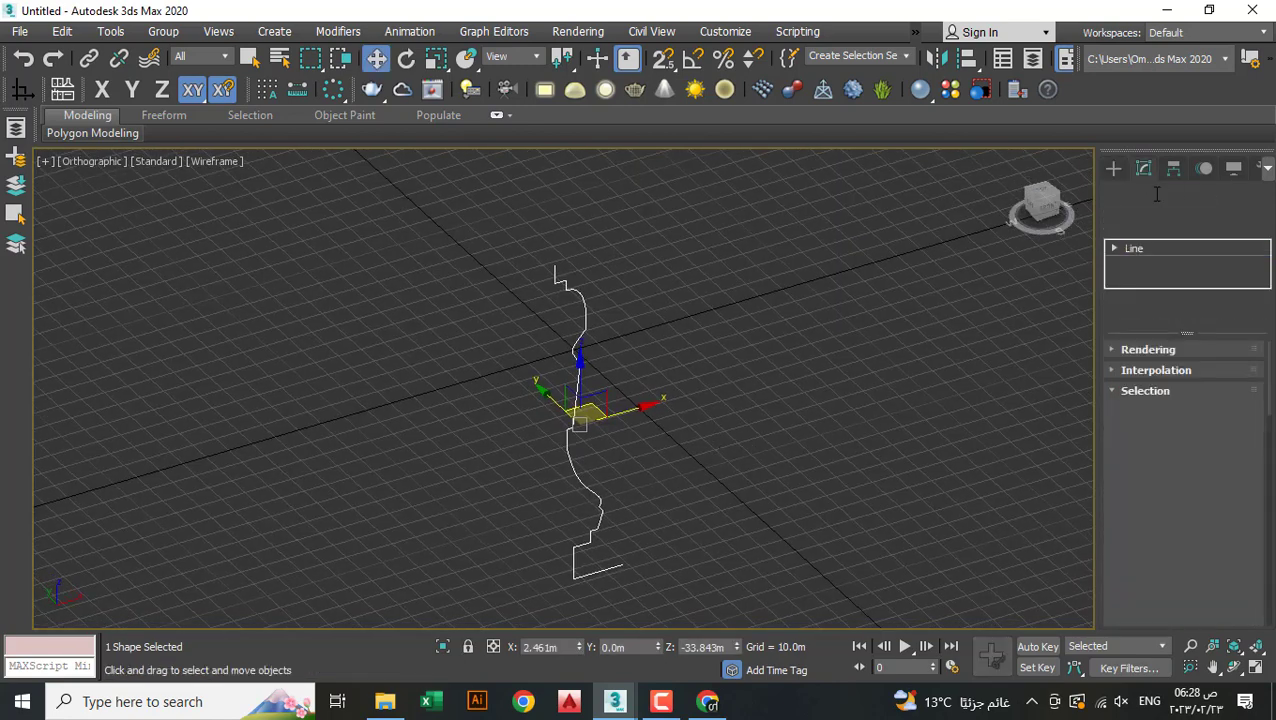
pyautogui.click(1148, 225)
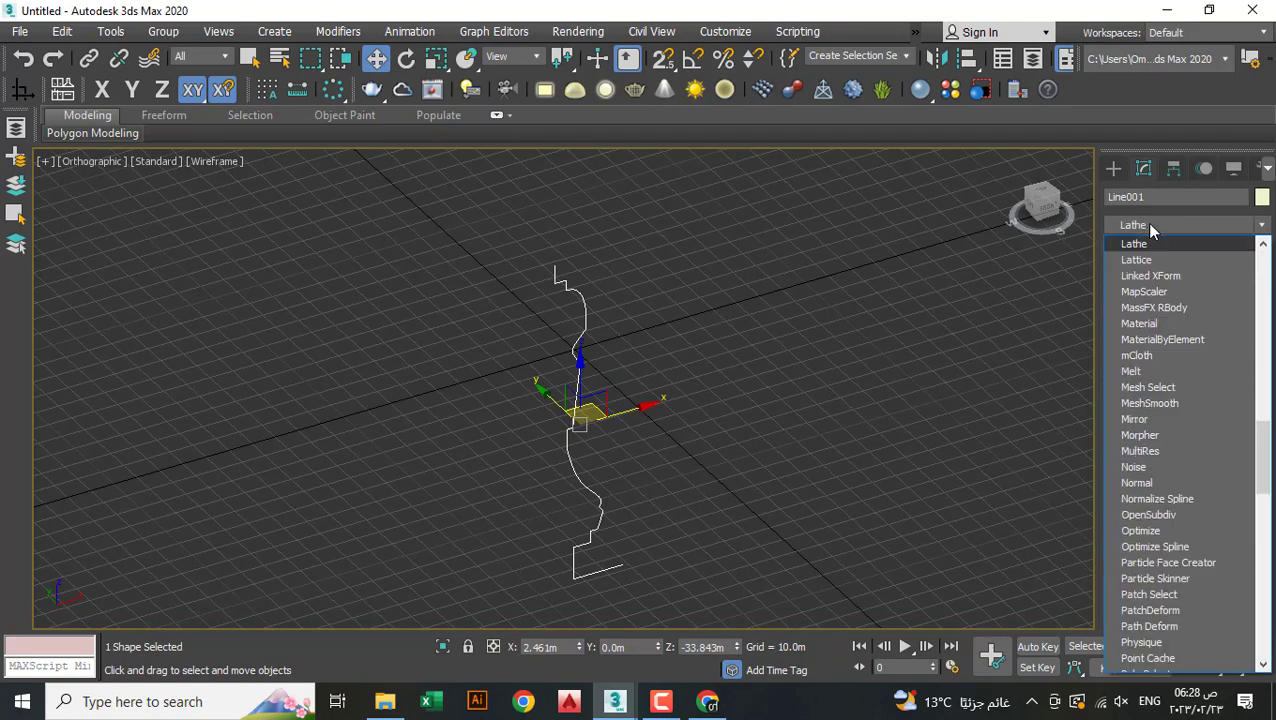
pyautogui.click(1140, 246)
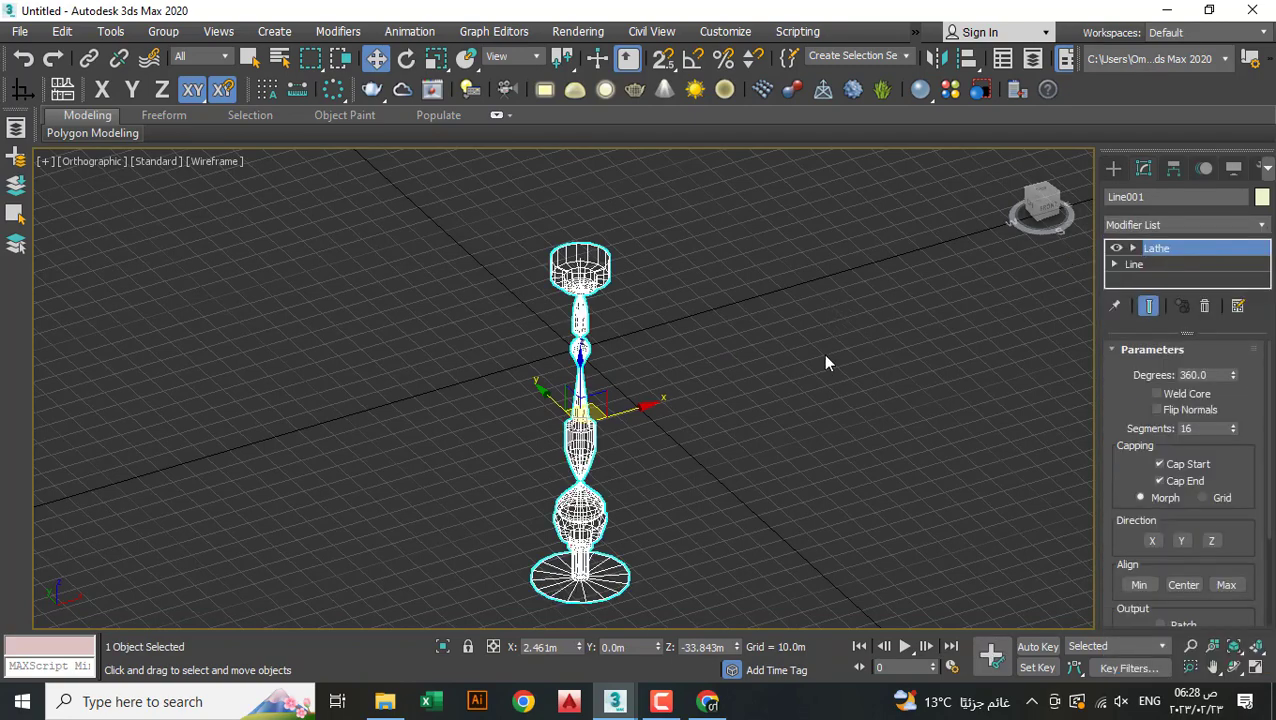
pyautogui.moveTo(826, 362); pyautogui.dragTo(785, 373, button='middle')
pyautogui.press('F3')
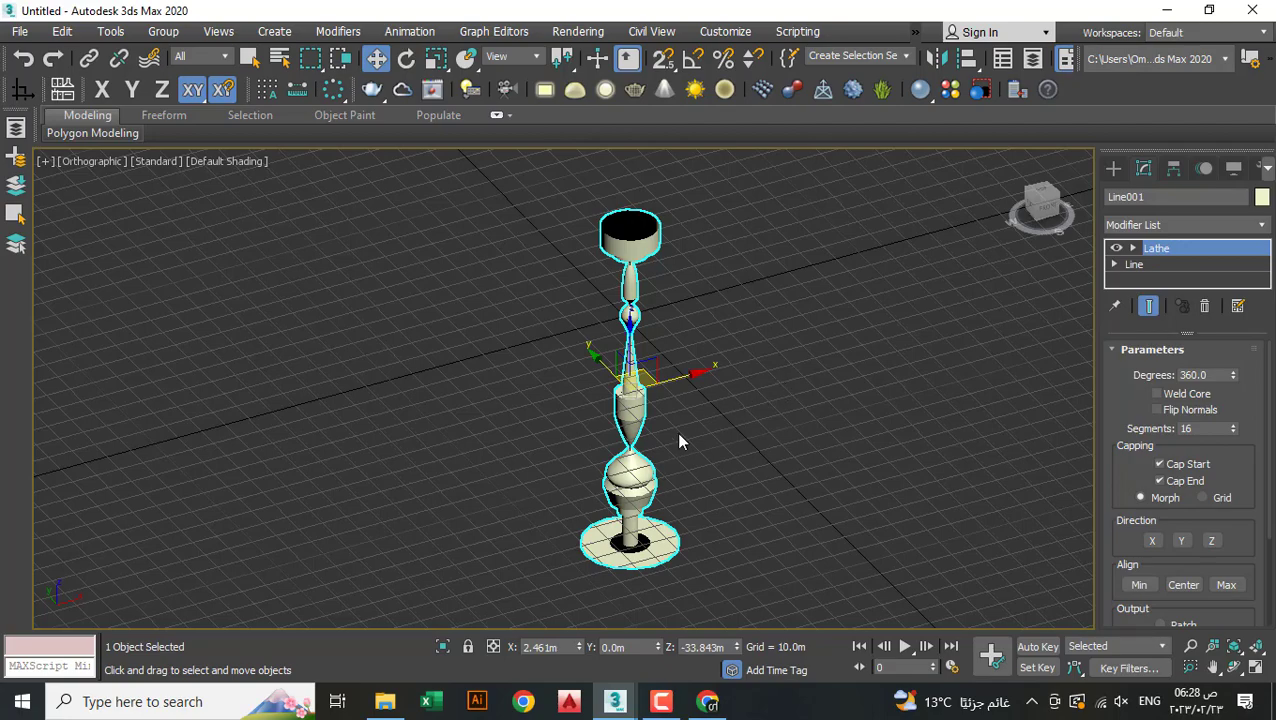
pyautogui.moveTo(676, 432)
pyautogui.keyDown('alt'); pyautogui.mouseDown(button='middle')
pyautogui.moveTo(660, 485)
pyautogui.moveTo(705, 471)
pyautogui.mouseUp(button='middle'); pyautogui.keyUp('alt')
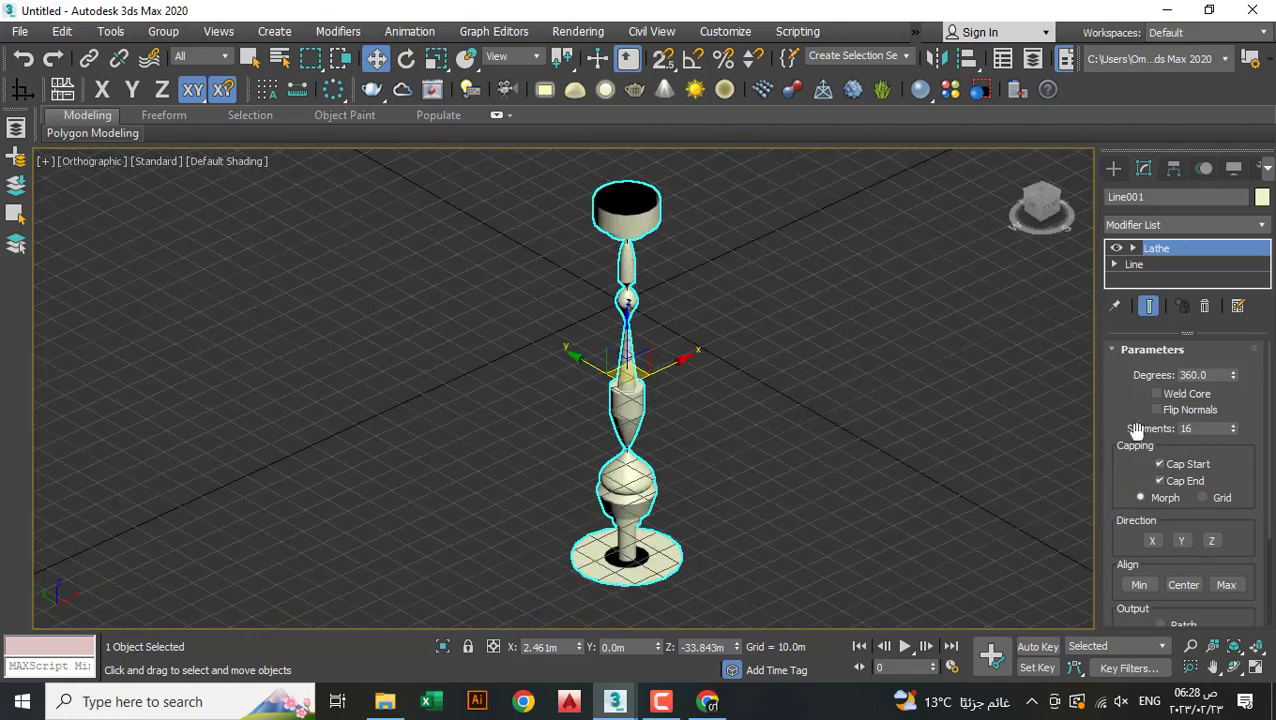
# Try Lathe alignment Min, Center and Max, keeping Max
pyautogui.click(1145, 589)
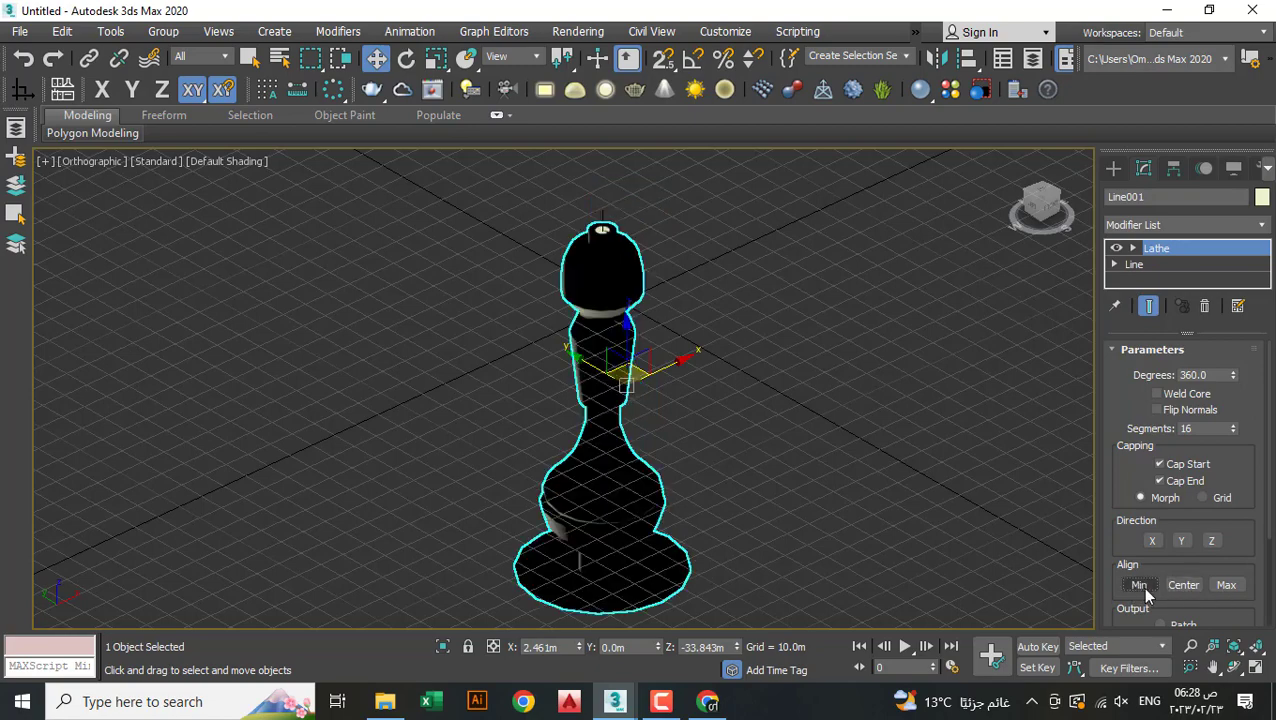
pyautogui.click(1182, 586)
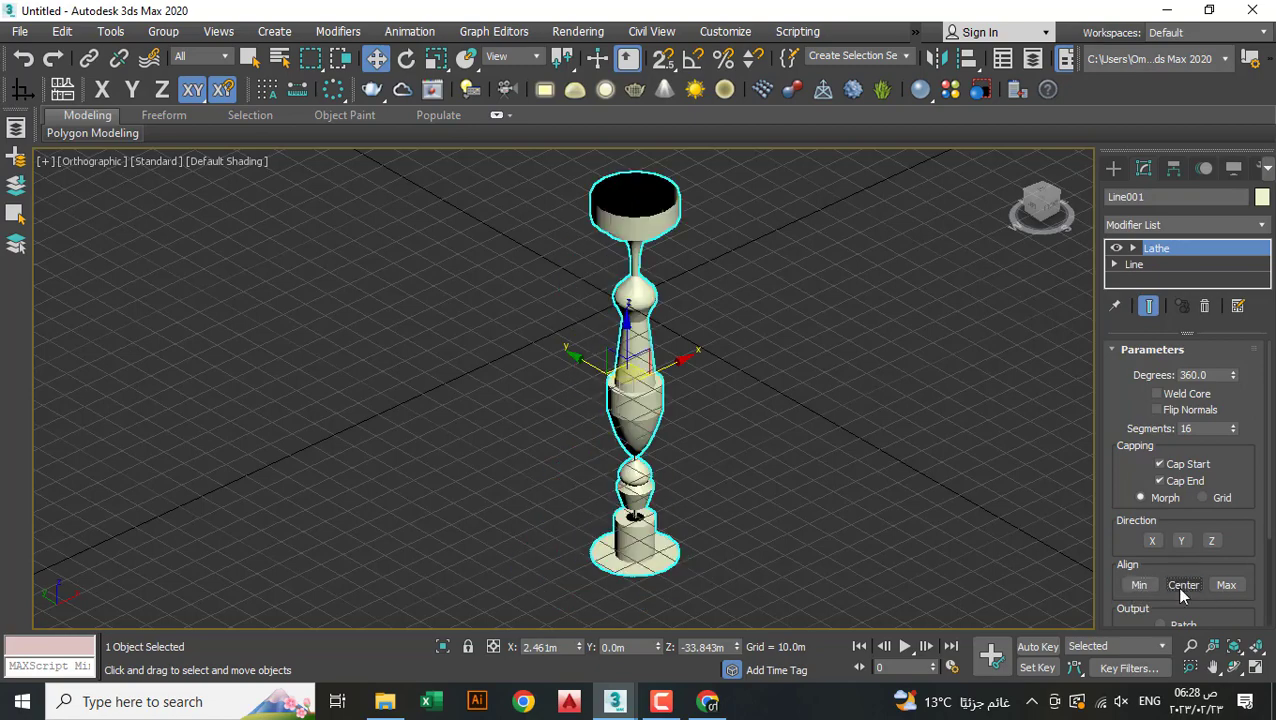
pyautogui.click(1226, 587)
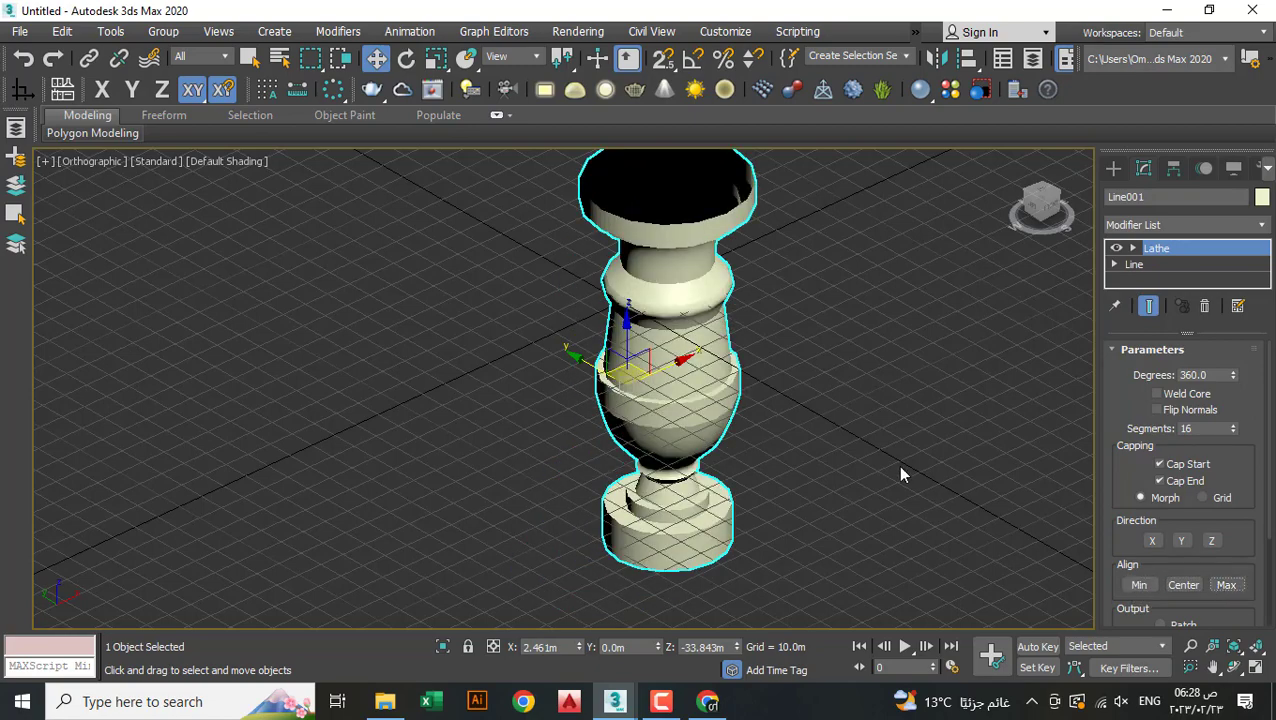
pyautogui.scroll(-3, 880, 450)
pyautogui.scroll(4, 810, 425)
pyautogui.scroll(3, 790, 450)
pyautogui.scroll(-1, 692, 472)
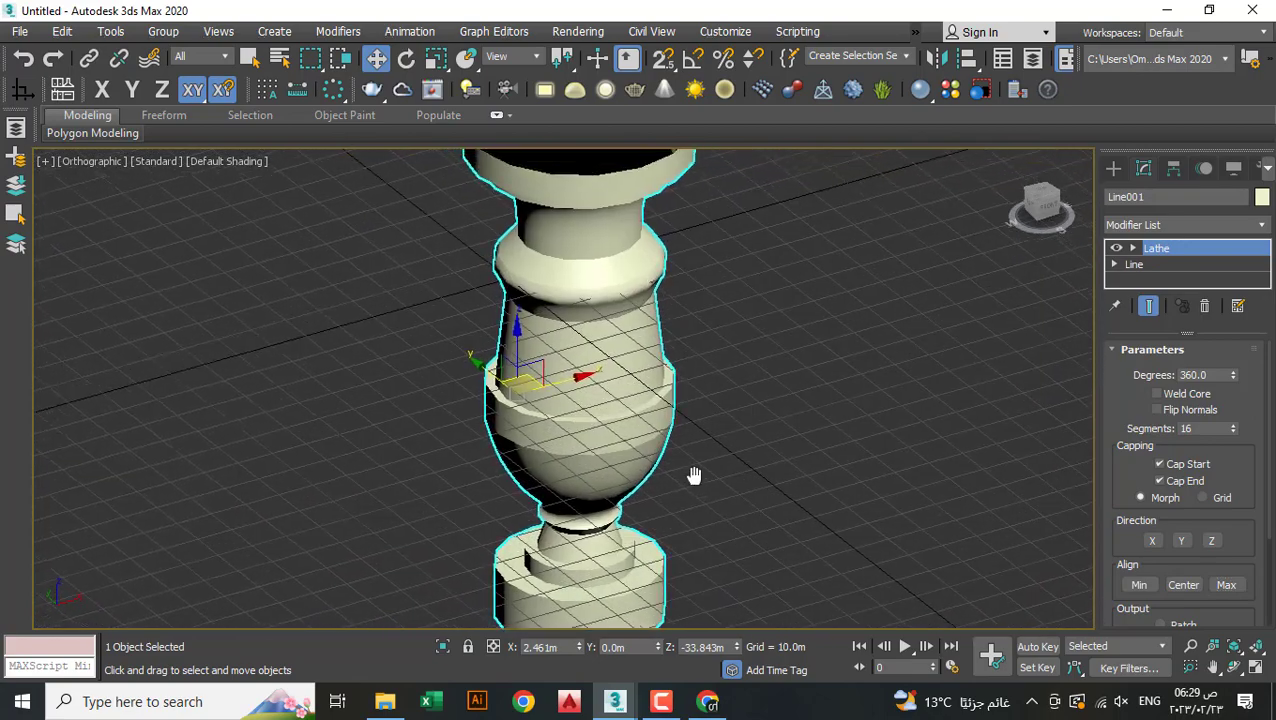
pyautogui.scroll(-4, 692, 472)
pyautogui.scroll(3, 1085, 521)
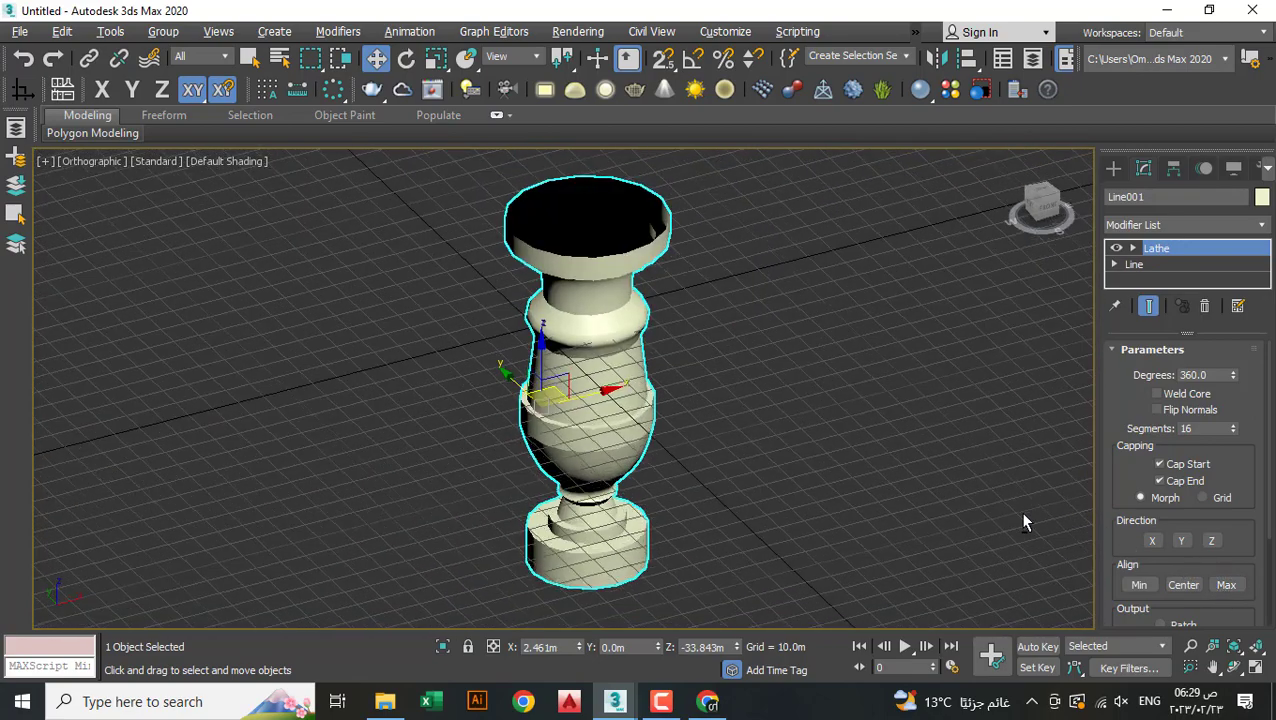
# Try Lathe direction X, Y and Z, settling on Y so the baluster stands upright
pyautogui.click(1154, 540)
pyautogui.click(1179, 546)
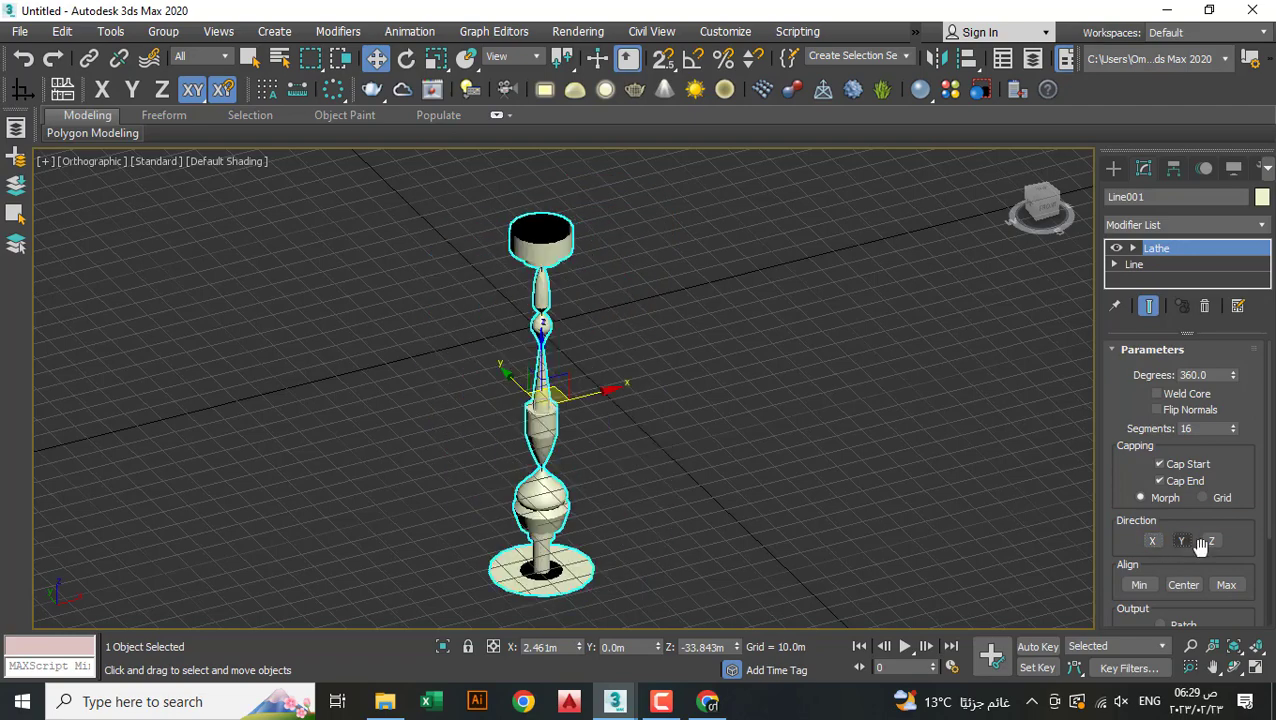
pyautogui.click(1208, 542)
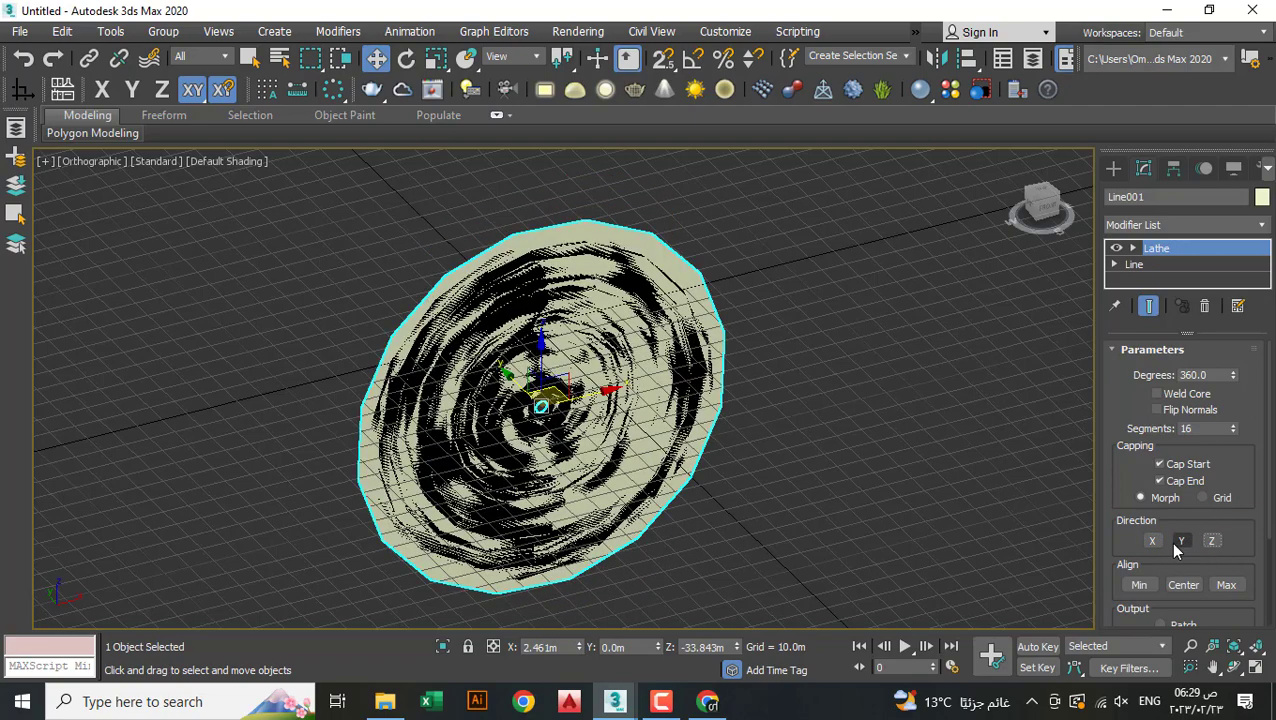
pyautogui.click(1180, 541)
pyautogui.moveTo(698, 384)
pyautogui.keyDown('alt'); pyautogui.mouseDown(button='middle')
pyautogui.moveTo(610, 257)
pyautogui.moveTo(654, 390)
pyautogui.mouseUp(button='middle'); pyautogui.keyUp('alt')
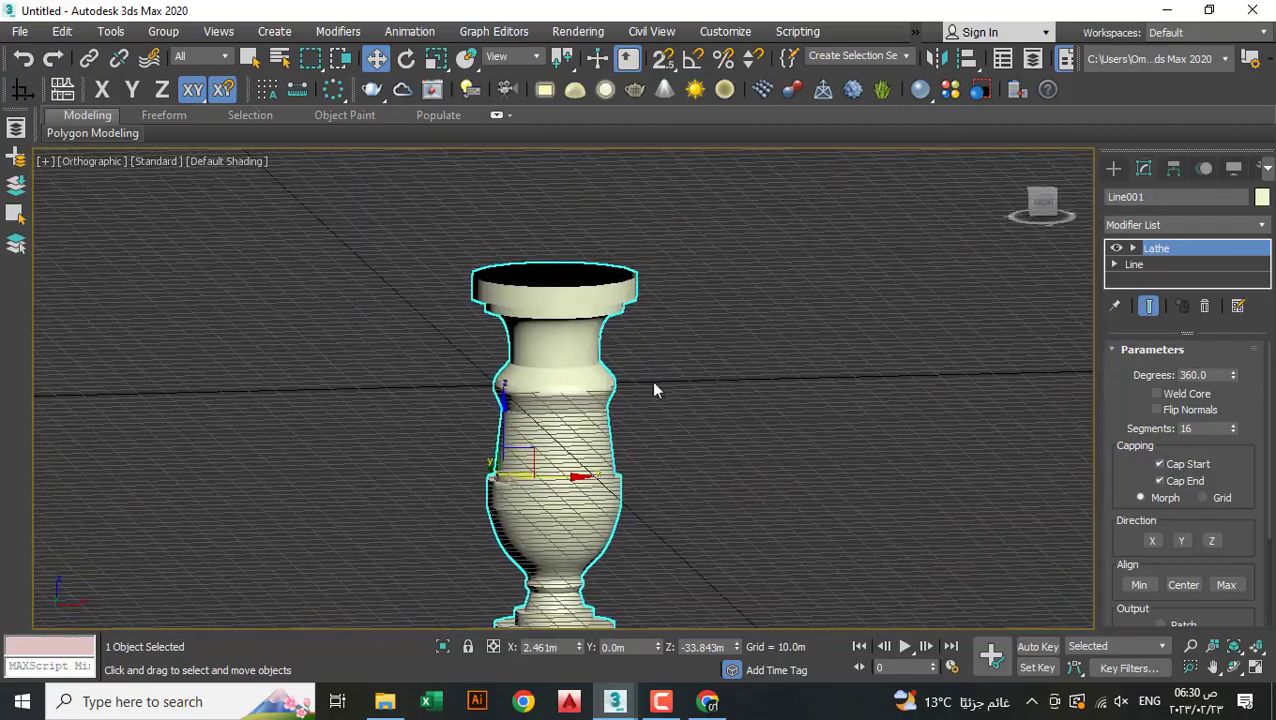
# In the Front view, turn on snaps and lift the baluster so its base sits on the ground line
pyautogui.press('f')
pyautogui.scroll(-3, 640, 360)
pyautogui.scroll(3, 496, 322)
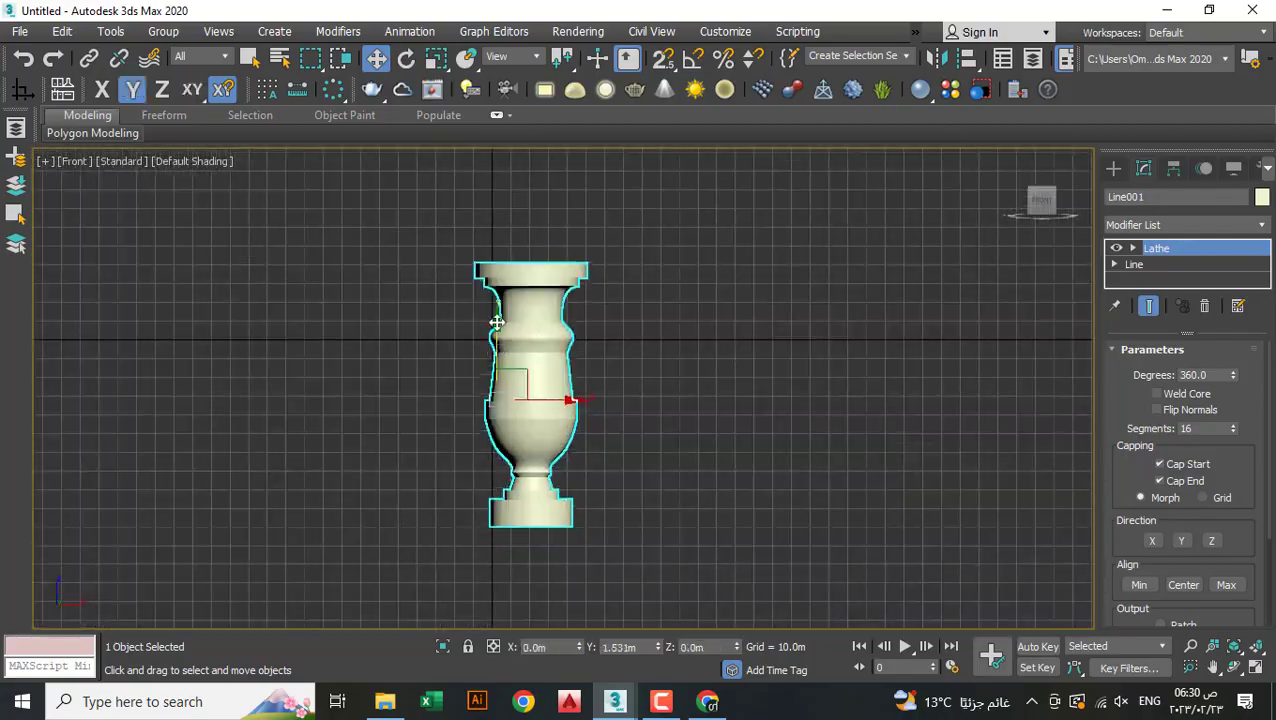
pyautogui.scroll(2, 496, 322)
pyautogui.scroll(3, 588, 424)
pyautogui.press('s')
pyautogui.moveTo(586, 424); pyautogui.dragTo(437, 400)
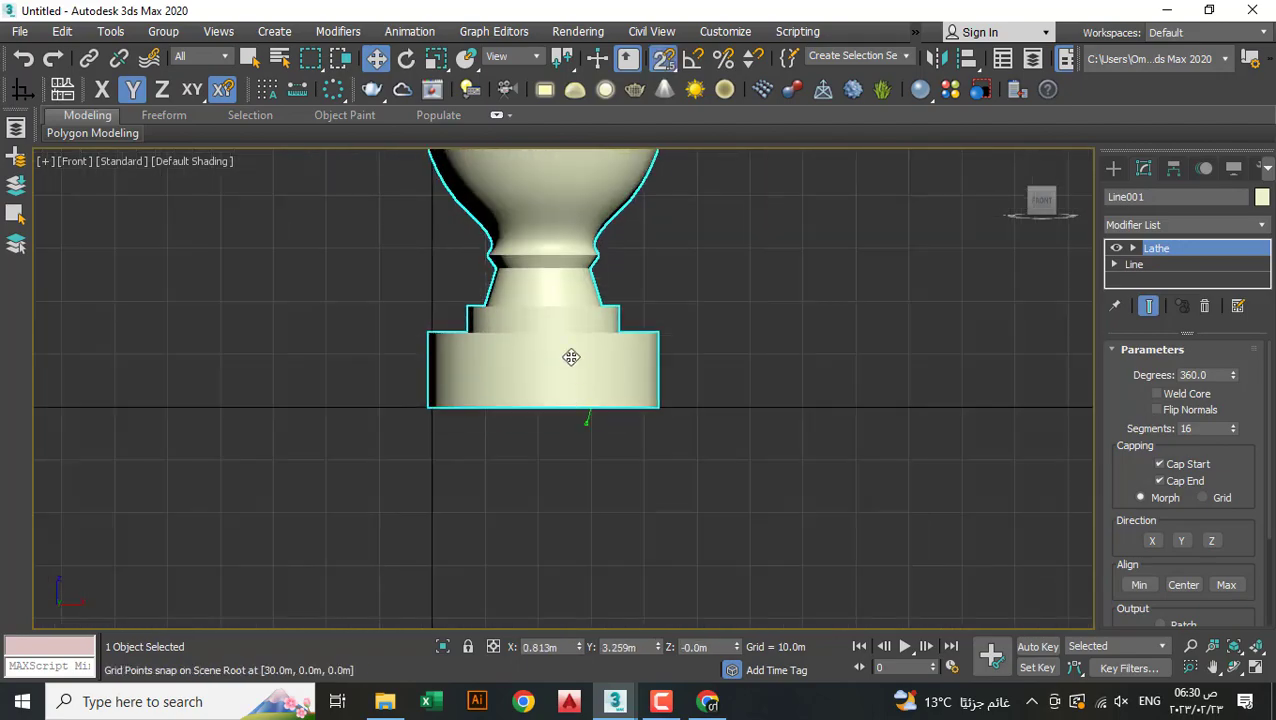
pyautogui.moveTo(437, 400)
pyautogui.keyDown('alt'); pyautogui.mouseDown(button='middle')
pyautogui.moveTo(572, 530)
pyautogui.moveTo(547, 498)
pyautogui.moveTo(654, 341)
pyautogui.mouseUp(button='middle'); pyautogui.keyUp('alt')
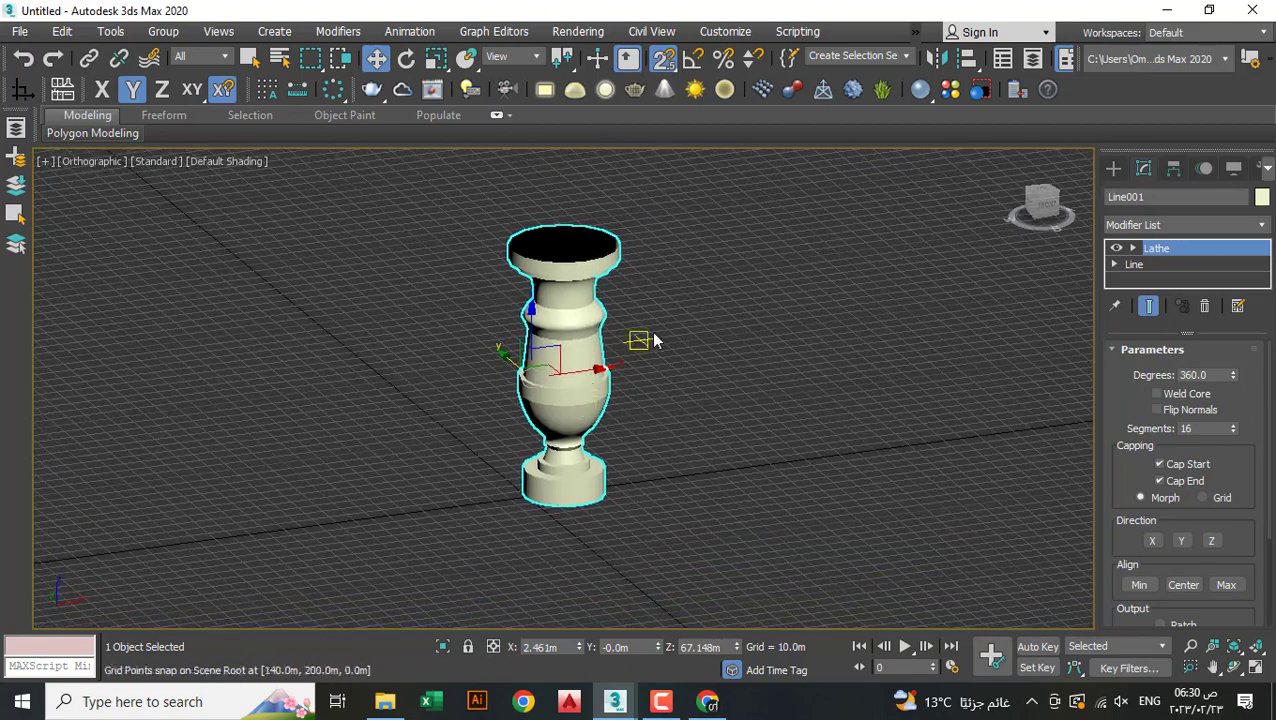
# At Line001's vertex level, pull an upper profile vertex in toward the axis
pyautogui.click(1142, 264)
pyautogui.keyDown('alt'); pyautogui.moveTo(735, 367); pyautogui.dragTo(652, 382, button='middle'); pyautogui.keyUp('alt')
pyautogui.scroll(3, 550, 368)
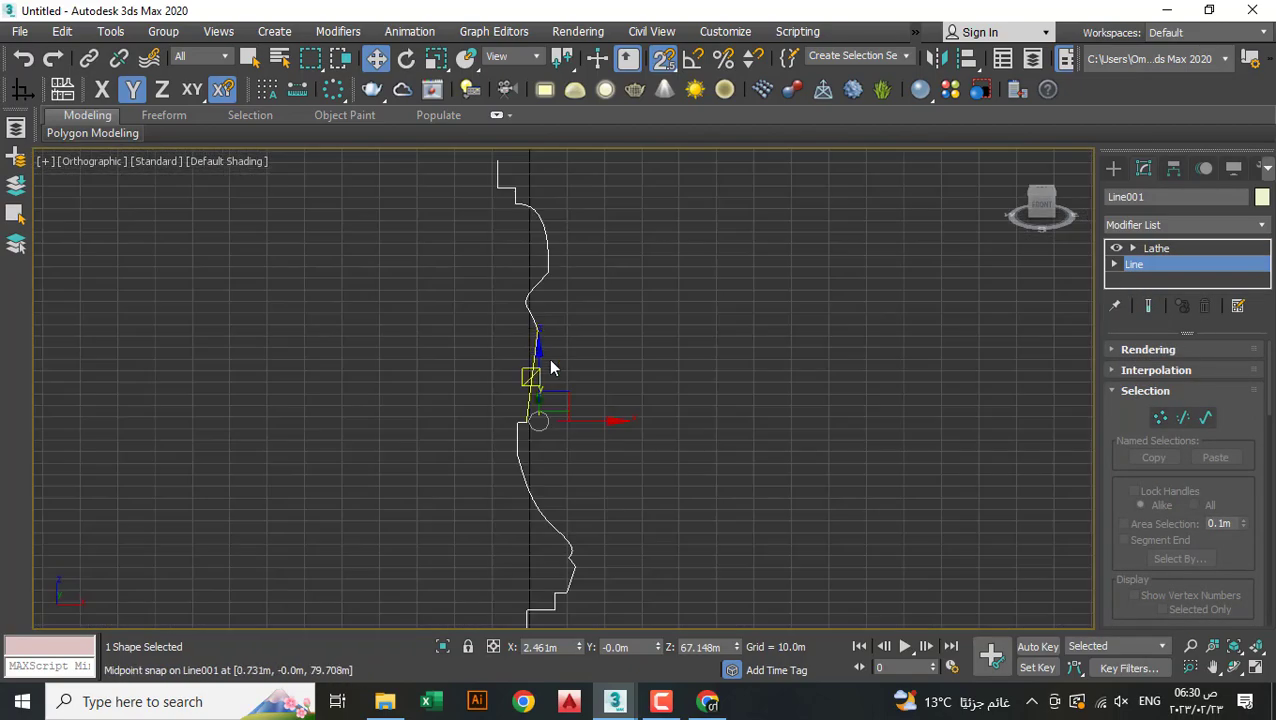
pyautogui.moveTo(560, 274)
pyautogui.mouseDown(button='middle')
pyautogui.moveTo(641, 407)
pyautogui.moveTo(647, 327)
pyautogui.mouseUp(button='middle')
pyautogui.click(1160, 418)
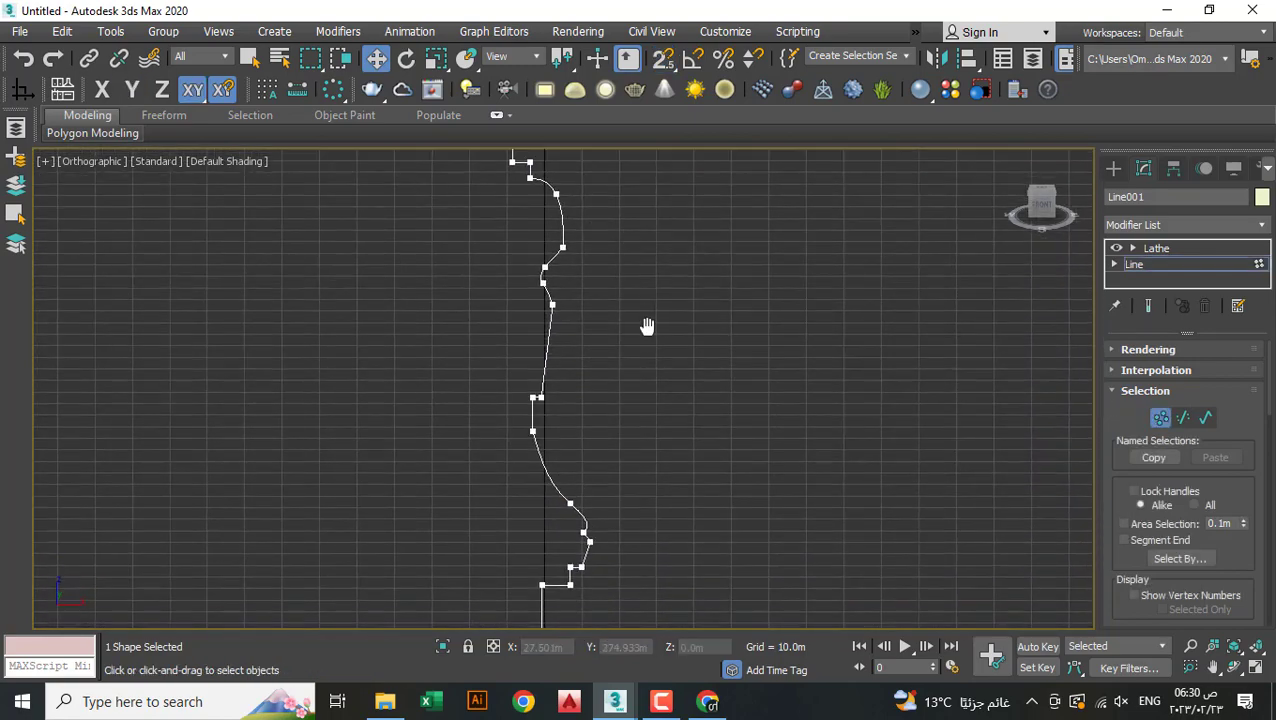
pyautogui.press('f')
pyautogui.click(621, 402)
pyautogui.moveTo(683, 401)
pyautogui.mouseDown()
pyautogui.moveTo(666, 404)
pyautogui.moveTo(647, 333)
pyautogui.moveTo(610, 330)
pyautogui.moveTo(624, 304)
pyautogui.mouseUp()
pyautogui.press('F8')
pyautogui.moveTo(624, 304)
pyautogui.mouseDown(button='middle')
pyautogui.moveTo(672, 253)
pyautogui.moveTo(593, 321)
pyautogui.moveTo(615, 386)
pyautogui.mouseUp(button='middle')
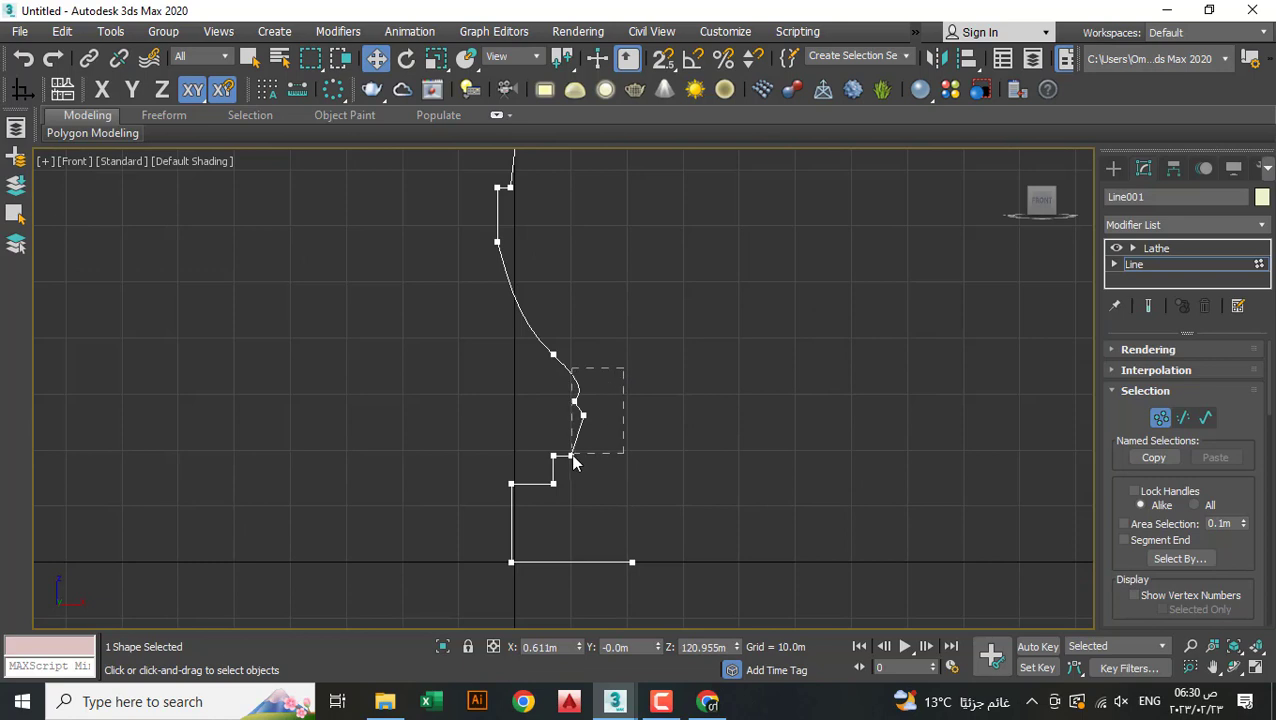
# Move the lower bulge vertices left along X and return to the Lathe result
pyautogui.moveTo(548, 497); pyautogui.dragTo(549, 498)
pyautogui.press('F5')
pyautogui.moveTo(627, 356); pyautogui.dragTo(604, 358)
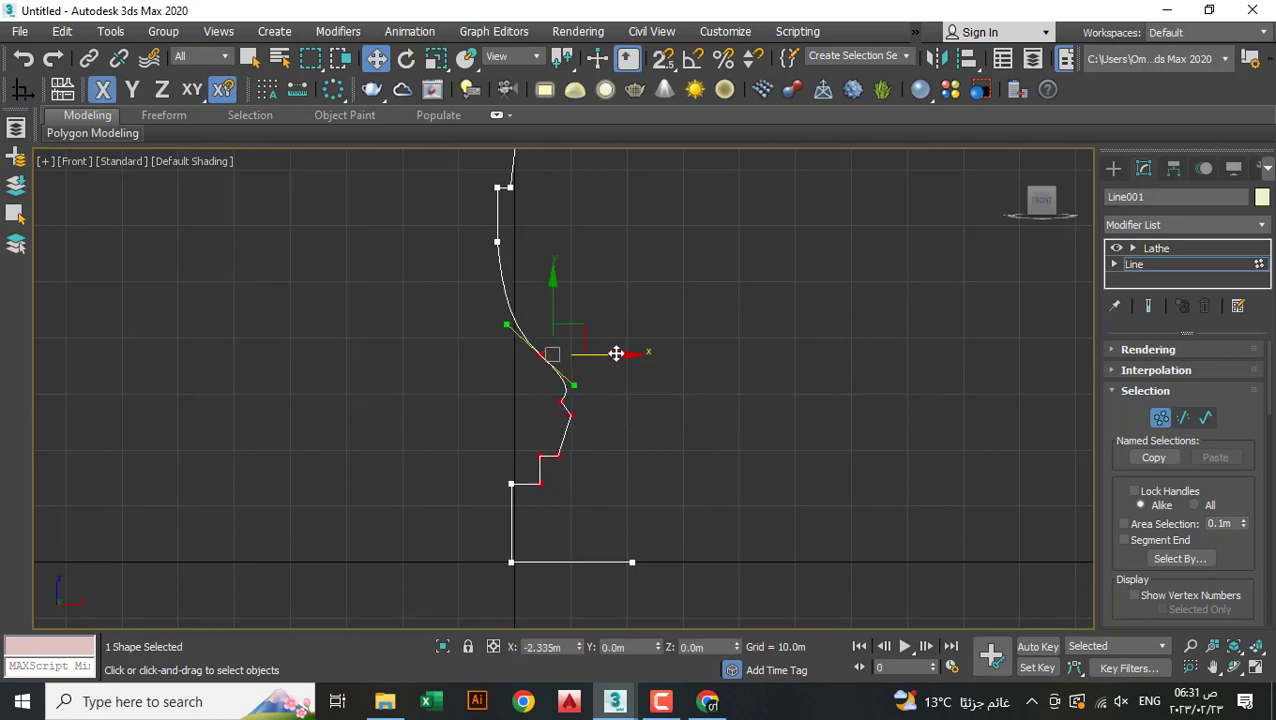
pyautogui.moveTo(604, 358)
pyautogui.mouseDown(button='middle')
pyautogui.moveTo(469, 393)
pyautogui.moveTo(524, 290)
pyautogui.moveTo(493, 310)
pyautogui.moveTo(473, 356)
pyautogui.moveTo(466, 393)
pyautogui.moveTo(566, 468)
pyautogui.moveTo(598, 452)
pyautogui.moveTo(612, 467)
pyautogui.moveTo(564, 470)
pyautogui.mouseUp(button='middle')
pyautogui.scroll(-3, 566, 468)
pyautogui.scroll(3, 564, 470)
pyautogui.scroll(-3, 564, 454)
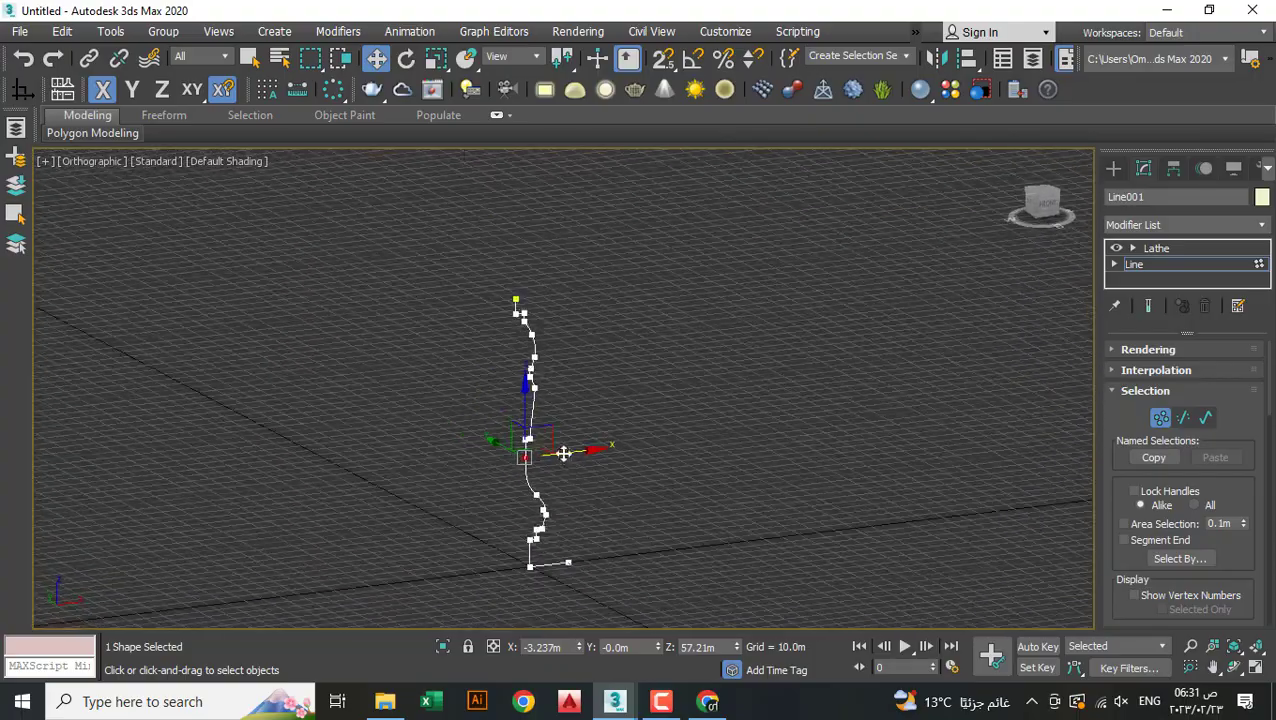
pyautogui.click(1170, 266)
pyautogui.click(1170, 250)
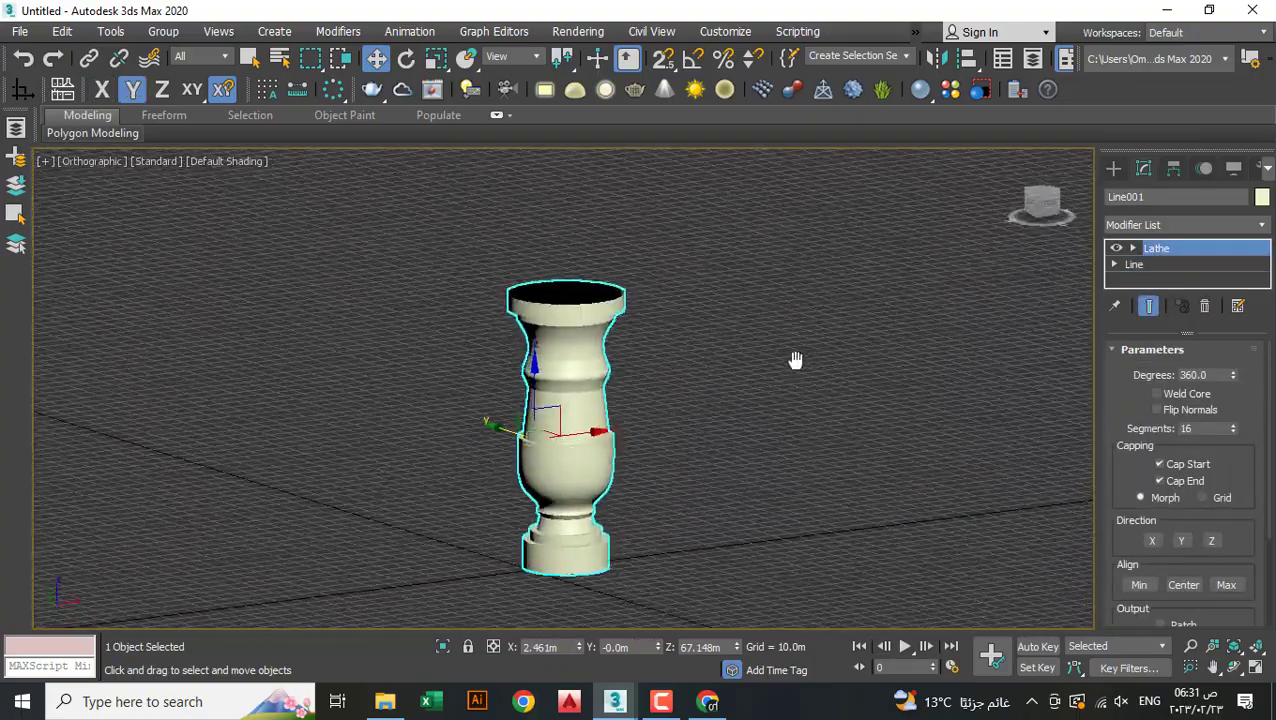
pyautogui.keyDown('alt'); pyautogui.moveTo(795, 360); pyautogui.dragTo(806, 365, button='middle'); pyautogui.keyUp('alt')
pyautogui.scroll(3, 667, 419)
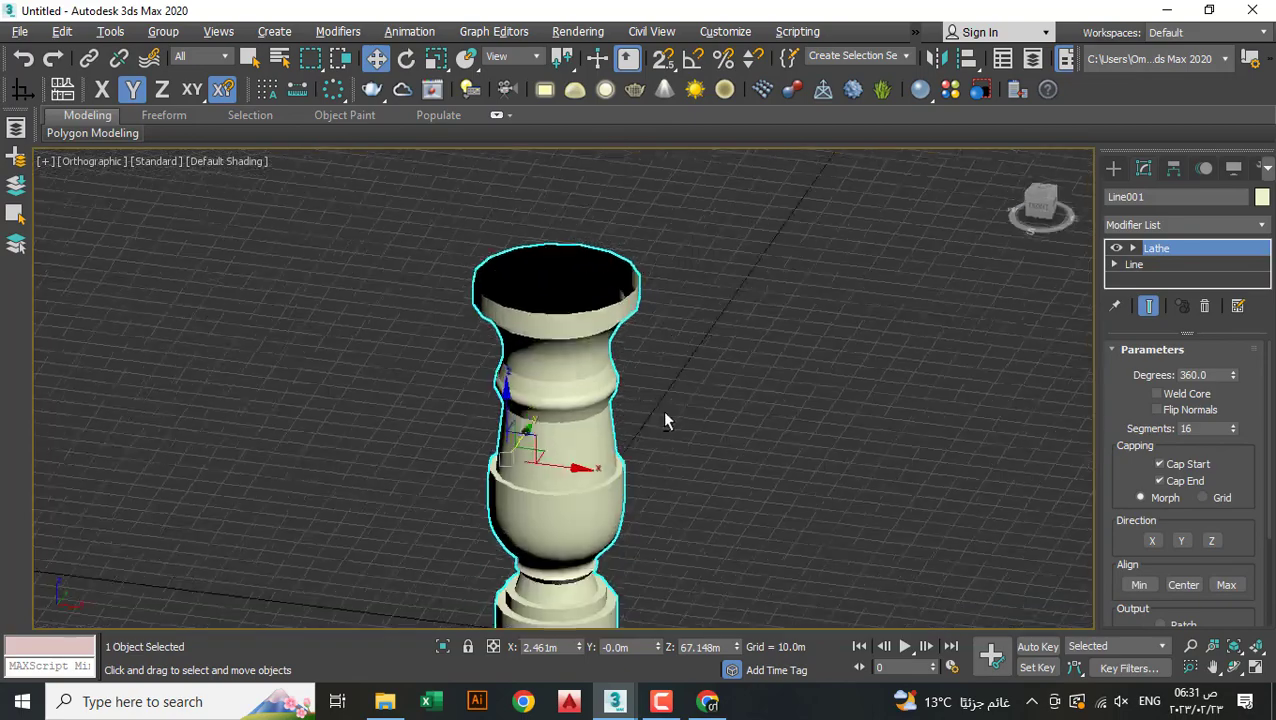
pyautogui.keyDown('alt'); pyautogui.moveTo(678, 419); pyautogui.dragTo(705, 343, button='middle'); pyautogui.keyUp('alt')
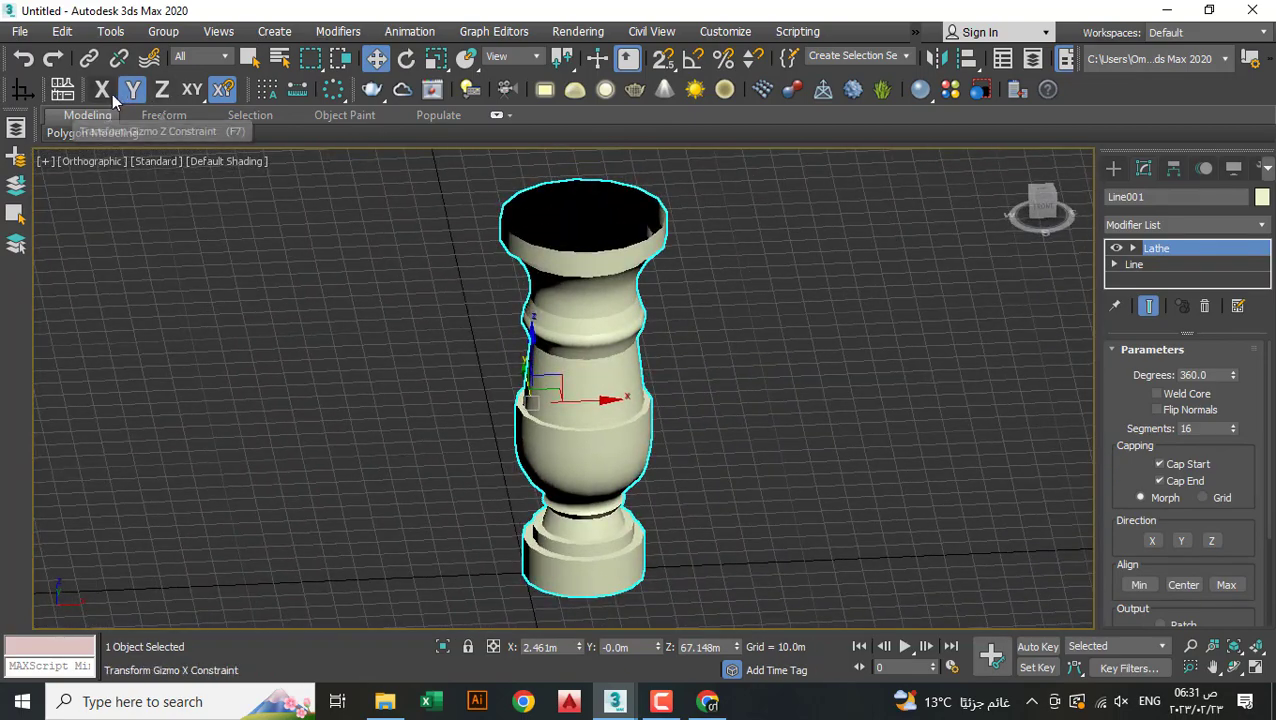
pyautogui.click(106, 91)
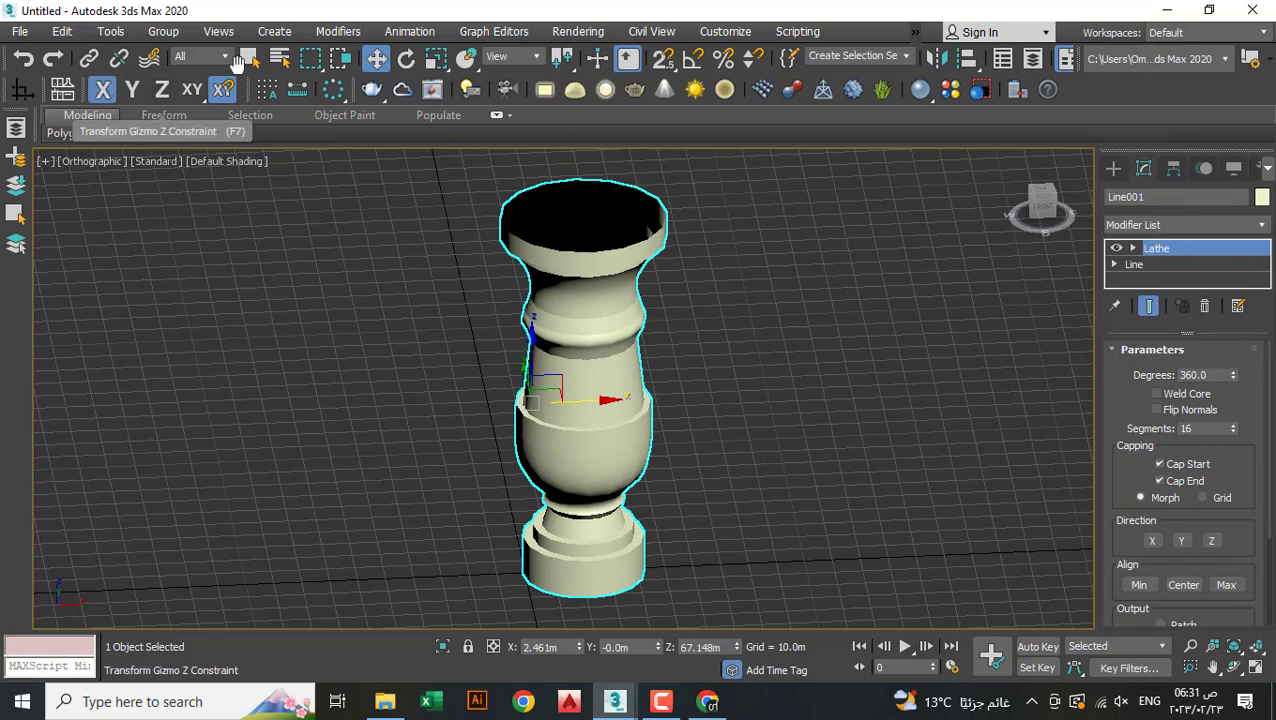
pyautogui.click(406, 59)
pyautogui.moveTo(596, 415); pyautogui.dragTo(730, 416)
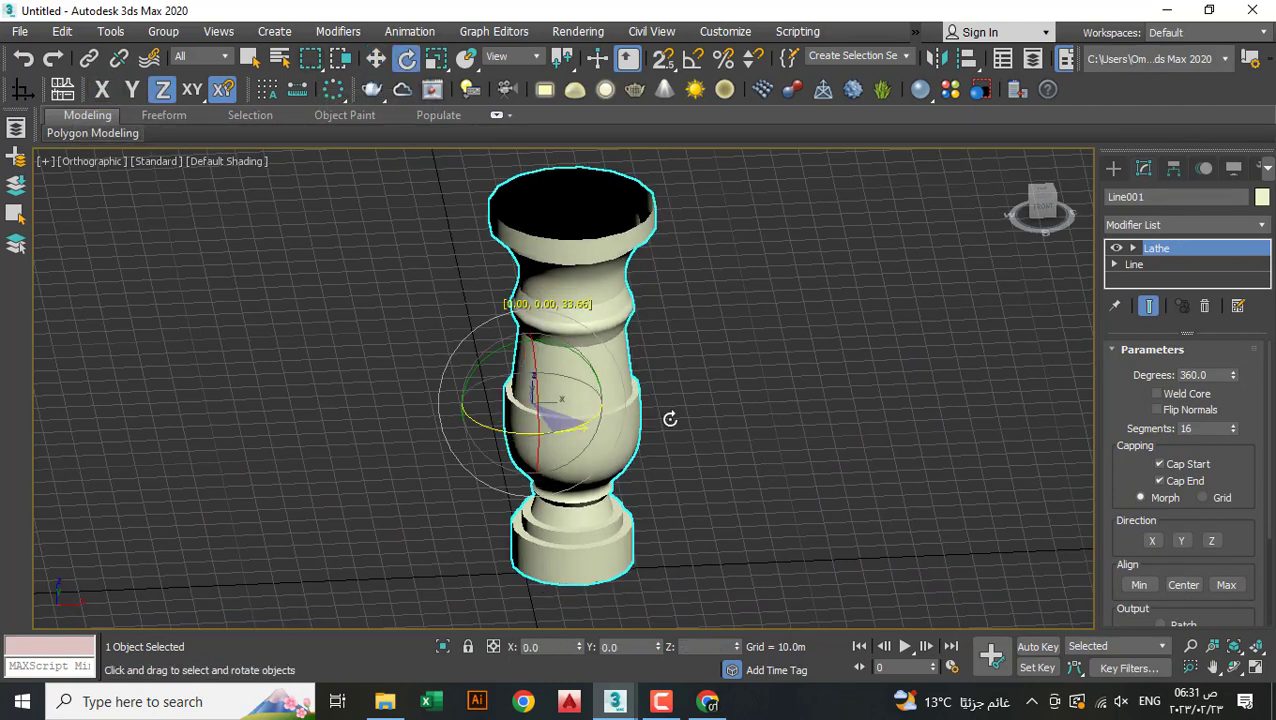
pyautogui.rightClick(730, 416)
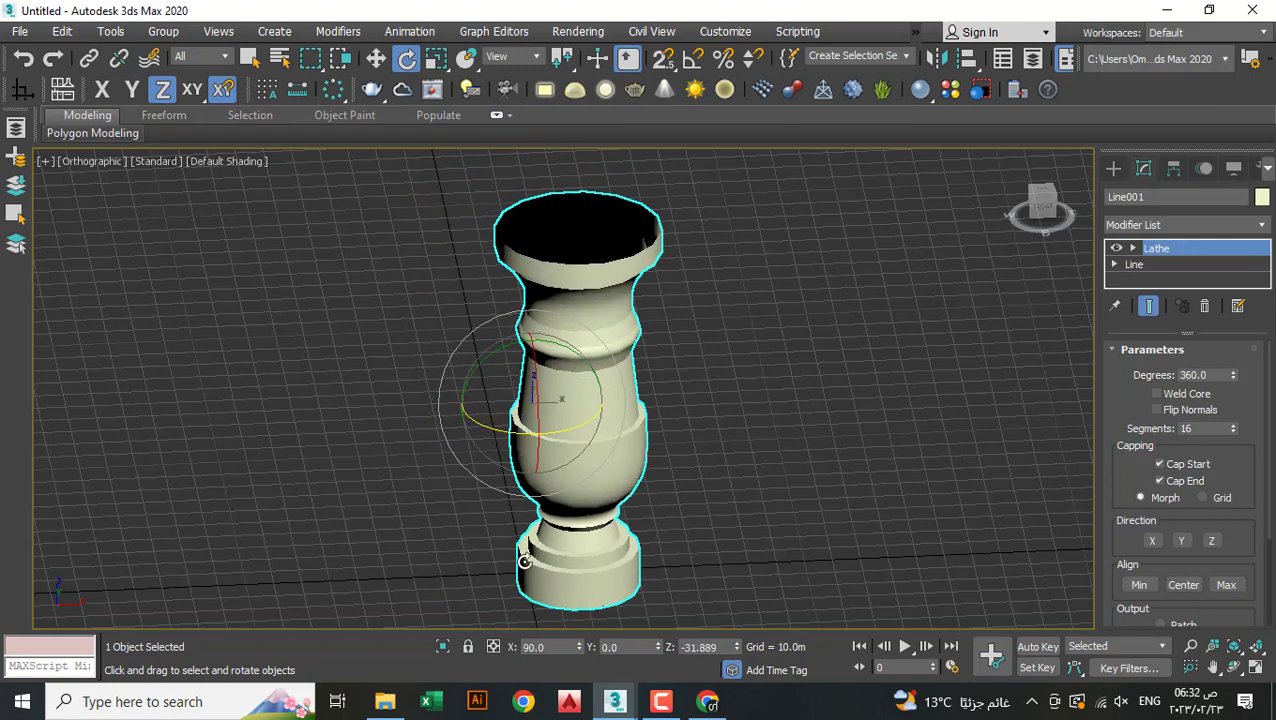
pyautogui.click(436, 59)
pyautogui.moveTo(496, 347)
pyautogui.mouseDown()
pyautogui.moveTo(532, 448)
pyautogui.moveTo(476, 347)
pyautogui.mouseUp()
pyautogui.rightClick(498, 347)
pyautogui.keyDown('alt'); pyautogui.moveTo(498, 347); pyautogui.dragTo(530, 352, button='middle'); pyautogui.keyUp('alt')
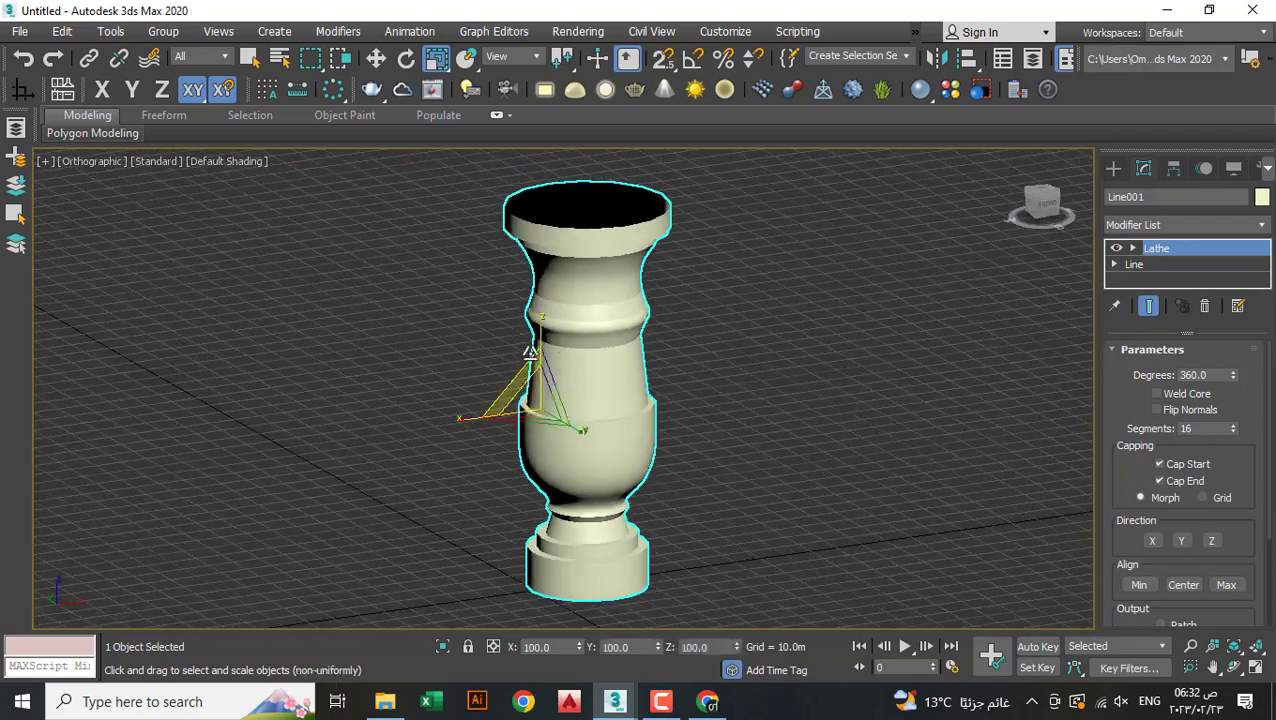
pyautogui.moveTo(530, 352)
pyautogui.mouseDown()
pyautogui.moveTo(545, 270)
pyautogui.moveTo(572, 375)
pyautogui.moveTo(712, 521)
pyautogui.moveTo(655, 413)
pyautogui.moveTo(668, 445)
pyautogui.mouseUp()
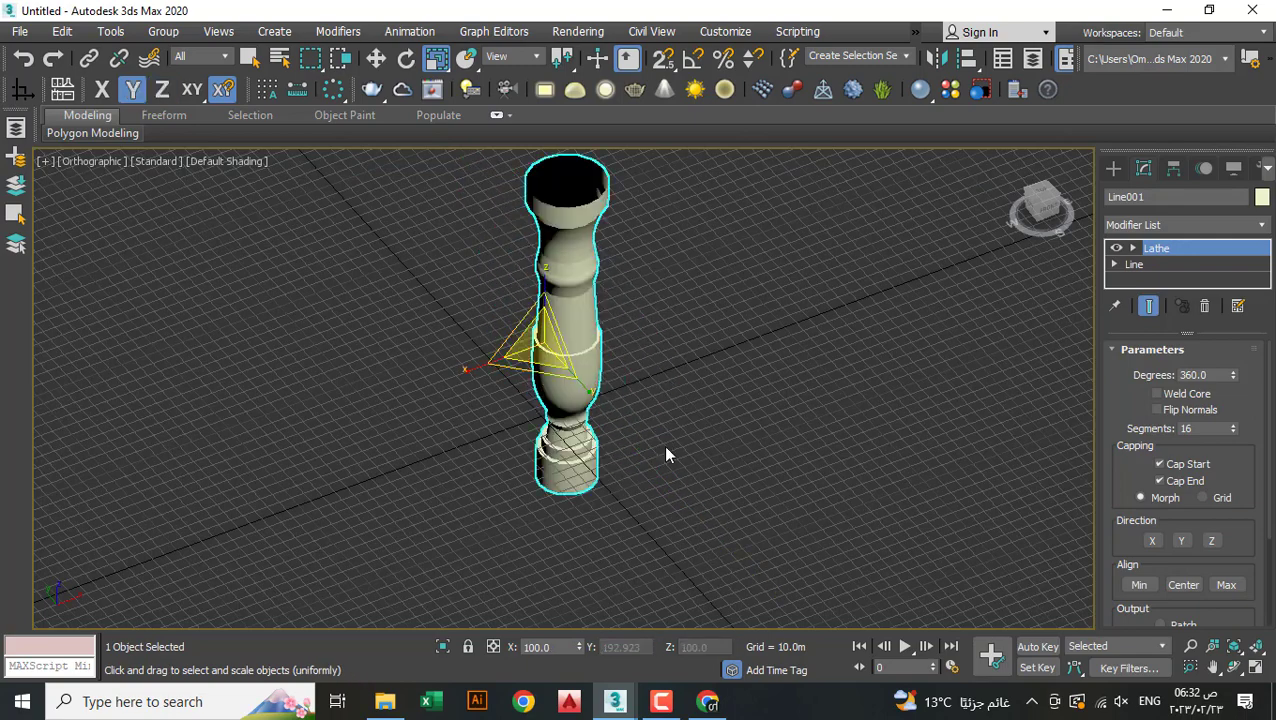
pyautogui.scroll(5, 663, 445)
pyautogui.keyDown('alt'); pyautogui.moveTo(620, 433); pyautogui.dragTo(547, 220, button='middle'); pyautogui.keyUp('alt')
pyautogui.scroll(3, 592, 322)
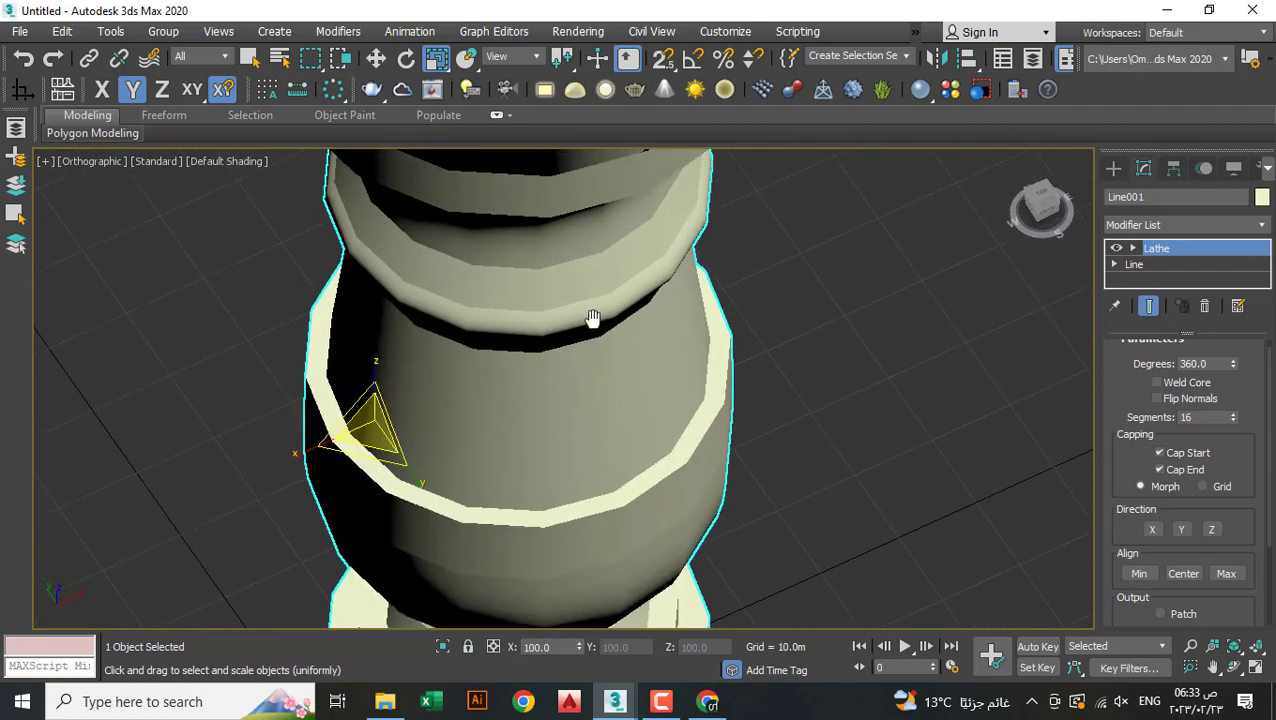
pyautogui.moveTo(592, 322)
pyautogui.keyDown('alt'); pyautogui.mouseDown(button='middle')
pyautogui.moveTo(490, 276)
pyautogui.moveTo(683, 447)
pyautogui.moveTo(588, 345)
pyautogui.mouseUp(button='middle'); pyautogui.keyUp('alt')
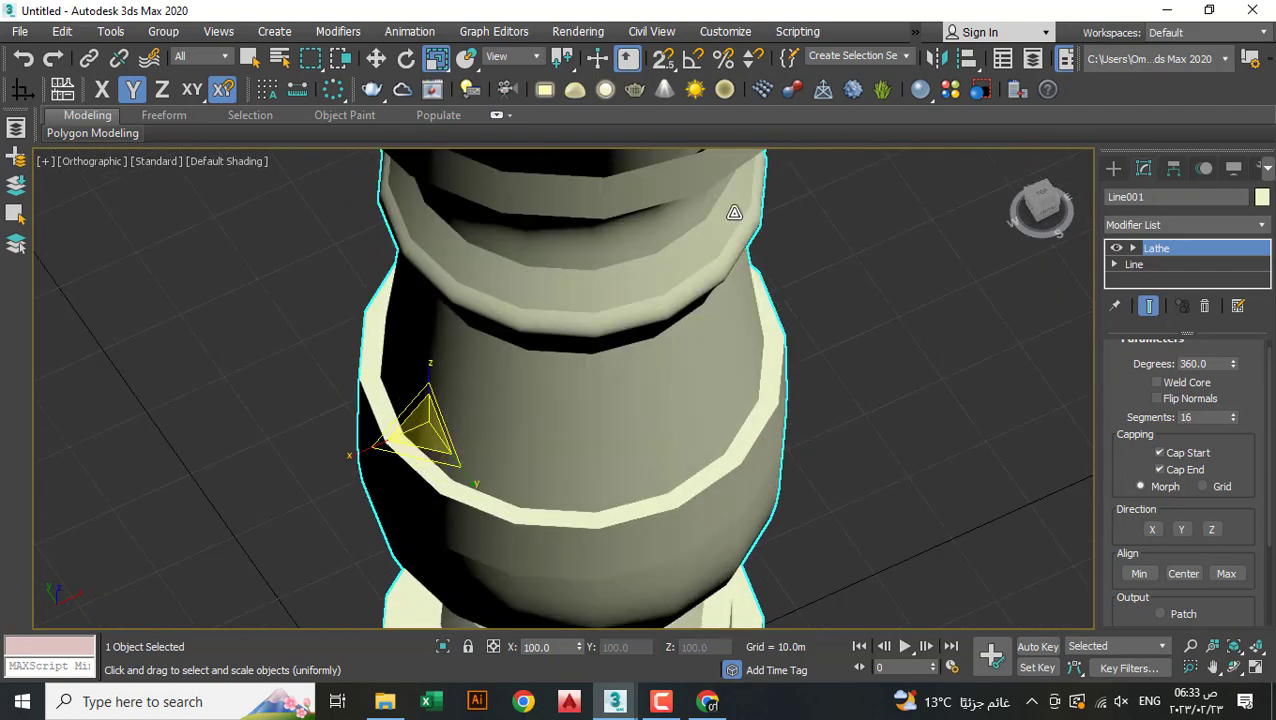
pyautogui.click(376, 57)
pyautogui.moveTo(735, 394)
pyautogui.mouseDown(button='middle')
pyautogui.moveTo(713, 410)
pyautogui.moveTo(550, 368)
pyautogui.mouseUp(button='middle')
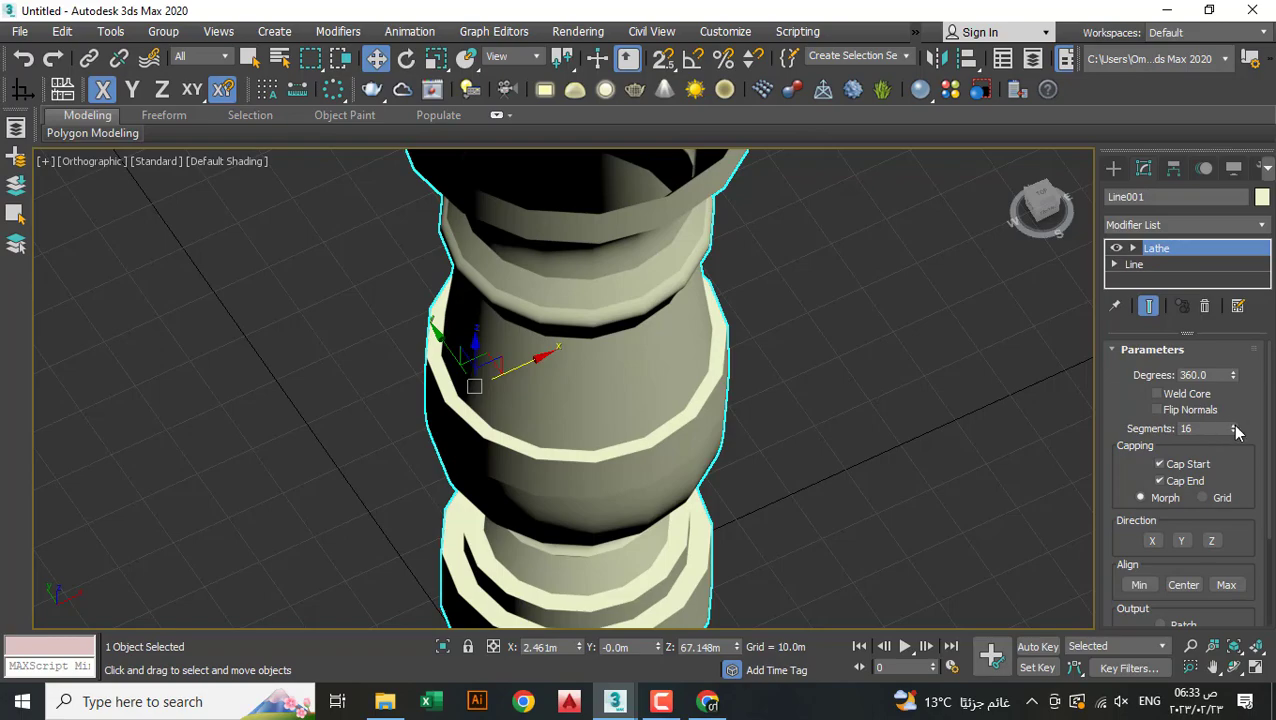
# Raise the lathe segment count with the spinner and inspect the open column
pyautogui.moveTo(1236, 430); pyautogui.dragTo(1236, 420)
pyautogui.scroll(-3, 672, 373)
pyautogui.moveTo(672, 373)
pyautogui.keyDown('alt'); pyautogui.mouseDown(button='middle')
pyautogui.moveTo(640, 400)
pyautogui.moveTo(712, 478)
pyautogui.mouseUp(button='middle'); pyautogui.keyUp('alt')
pyautogui.scroll(-2, 626, 416)
pyautogui.moveTo(618, 418); pyautogui.dragTo(718, 430, button='middle')
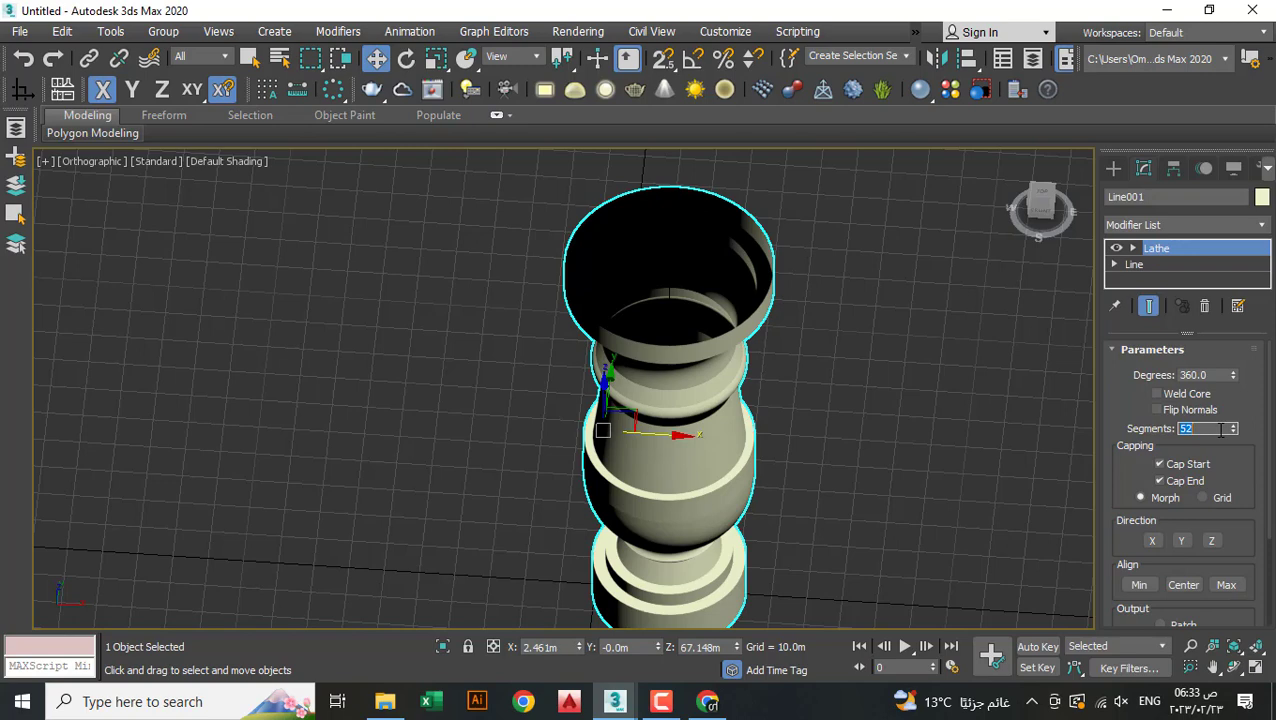
# Set lathe Segments to 5, then 3, inspecting the faceted column
pyautogui.write('5')
pyautogui.press('Return')
pyautogui.moveTo(1080, 420)
pyautogui.keyDown('alt'); pyautogui.mouseDown(button='middle')
pyautogui.moveTo(949, 390)
pyautogui.moveTo(1085, 435)
pyautogui.mouseUp(button='middle'); pyautogui.keyUp('alt')
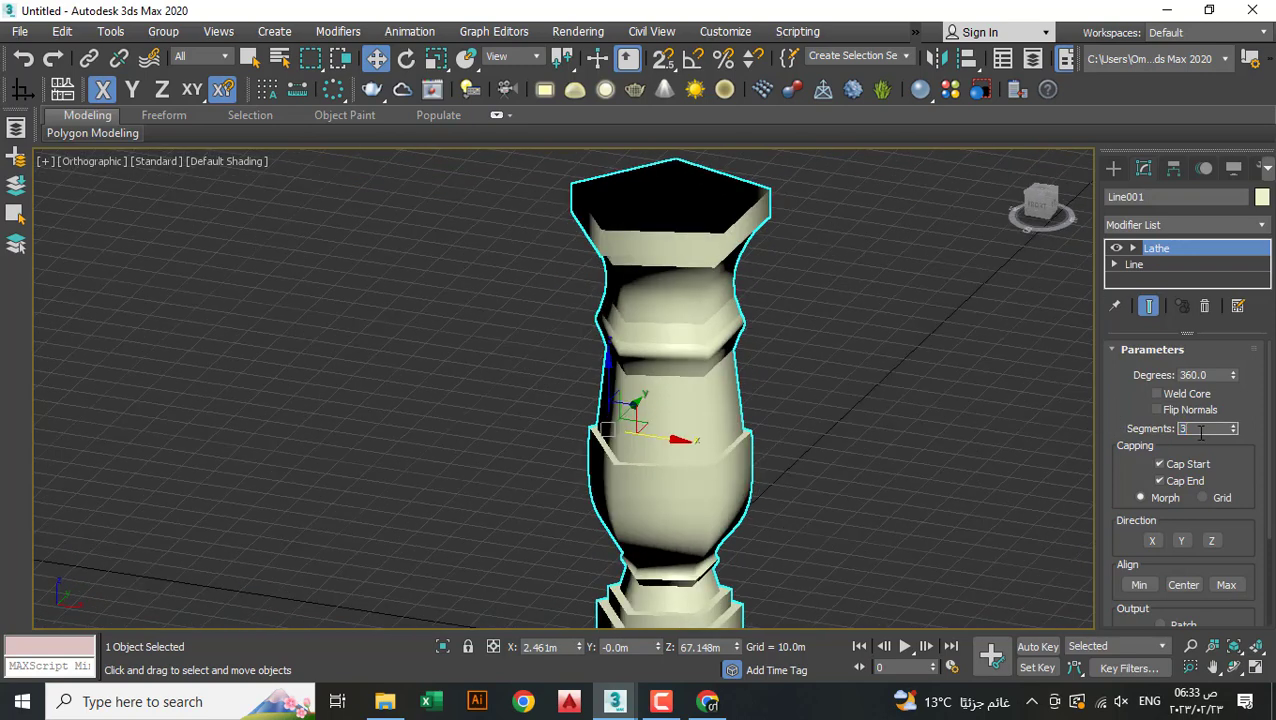
pyautogui.press('Return')
pyautogui.moveTo(829, 403)
pyautogui.keyDown('alt'); pyautogui.mouseDown(button='middle')
pyautogui.moveTo(527, 356)
pyautogui.moveTo(679, 426)
pyautogui.mouseUp(button='middle'); pyautogui.keyUp('alt')
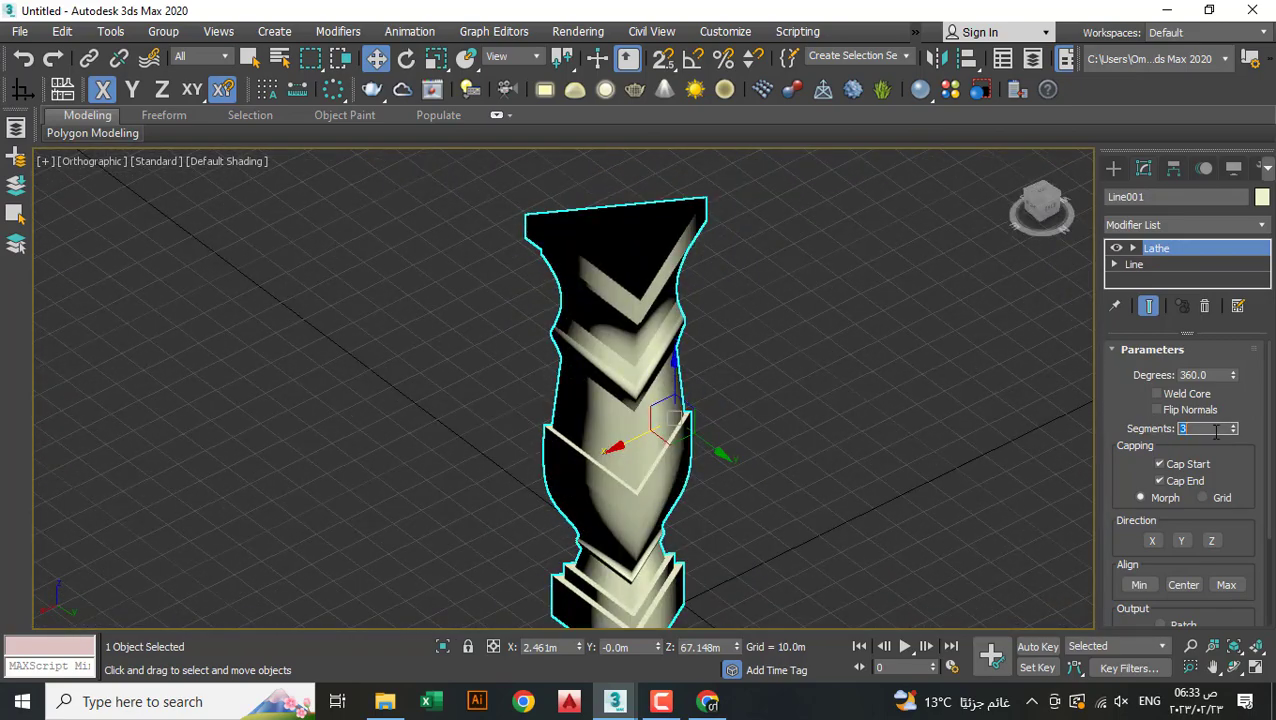
# Set lathe Segments to 50 and view the smooth baluster from the side
pyautogui.write('50')
pyautogui.press('Return')
pyautogui.moveTo(1000, 440)
pyautogui.keyDown('alt'); pyautogui.mouseDown(button='middle')
pyautogui.moveTo(982, 460)
pyautogui.moveTo(732, 435)
pyautogui.moveTo(640, 330)
pyautogui.mouseUp(button='middle'); pyautogui.keyUp('alt')
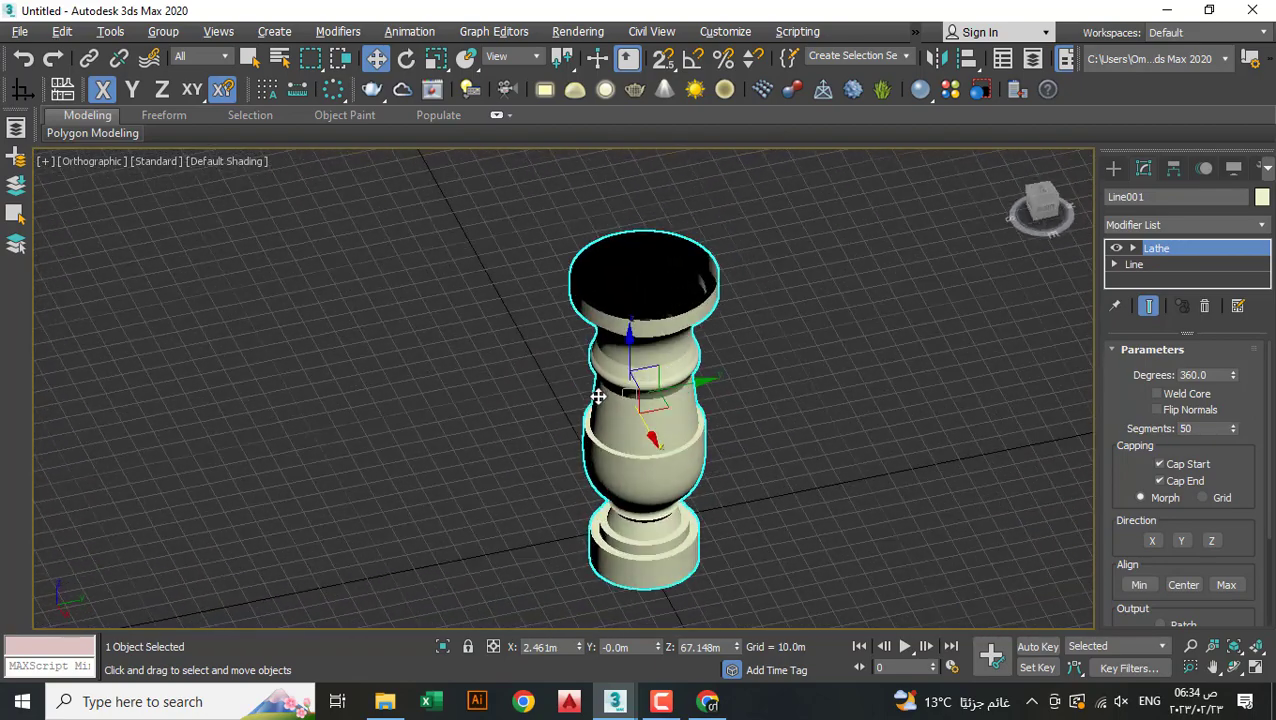
pyautogui.scroll(3, 533, 307)
pyautogui.moveTo(533, 307)
pyautogui.mouseDown(button='middle')
pyautogui.moveTo(489, 397)
pyautogui.moveTo(641, 463)
pyautogui.moveTo(507, 383)
pyautogui.moveTo(833, 220)
pyautogui.mouseUp(button='middle')
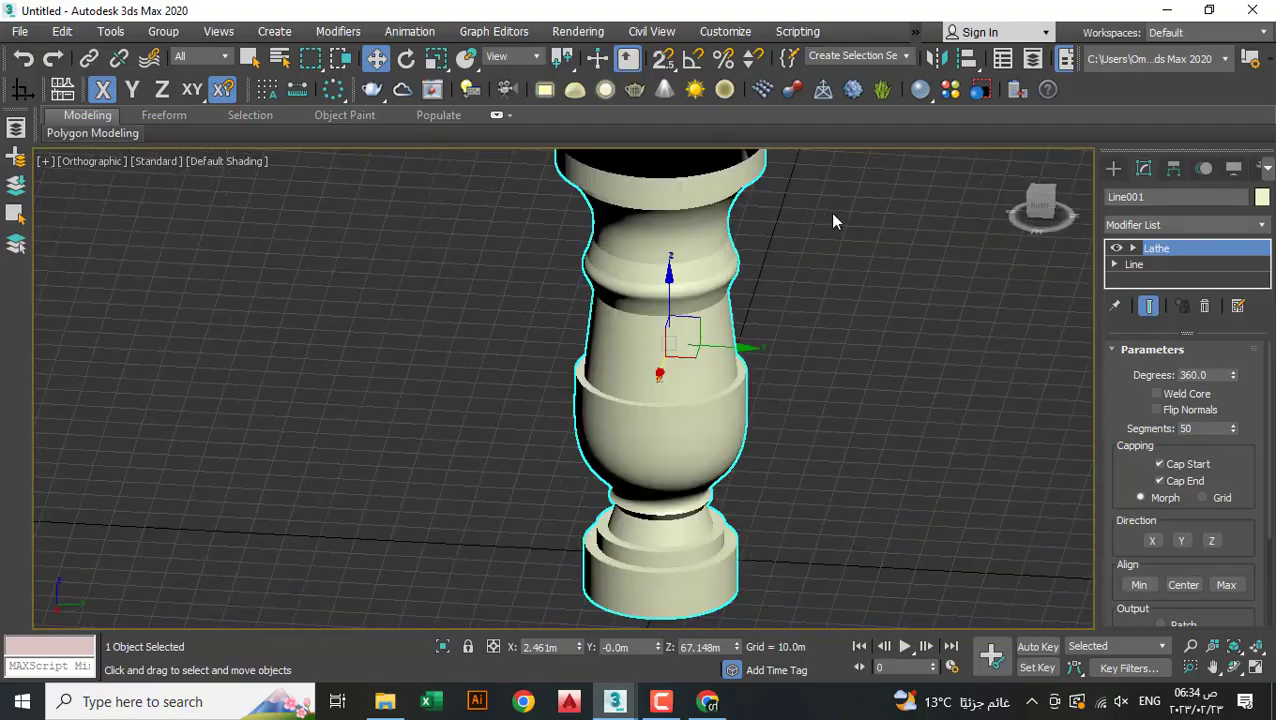
pyautogui.click(1153, 264)
pyautogui.moveTo(906, 379)
pyautogui.keyDown('alt'); pyautogui.mouseDown(button='middle')
pyautogui.moveTo(834, 459)
pyautogui.moveTo(692, 441)
pyautogui.moveTo(735, 416)
pyautogui.moveTo(795, 190)
pyautogui.mouseUp(button='middle'); pyautogui.keyUp('alt')
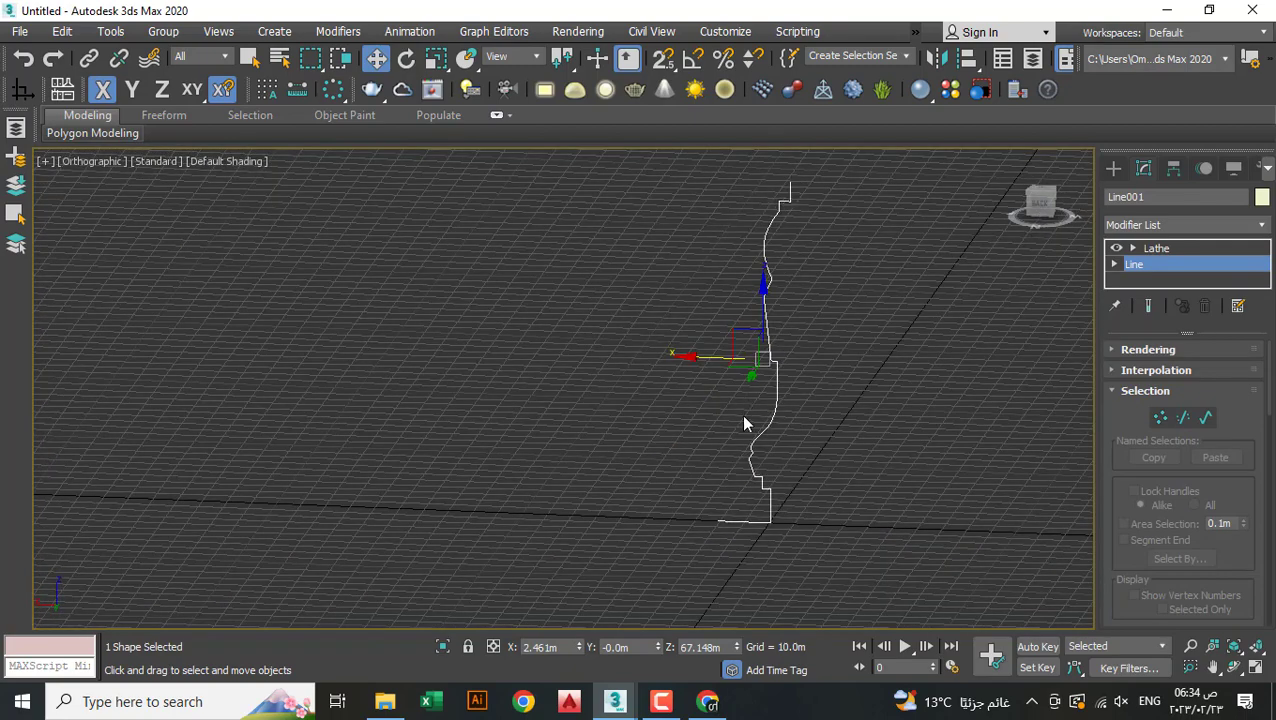
pyautogui.keyDown('alt'); pyautogui.moveTo(743, 423); pyautogui.dragTo(789, 292, button='middle'); pyautogui.keyUp('alt')
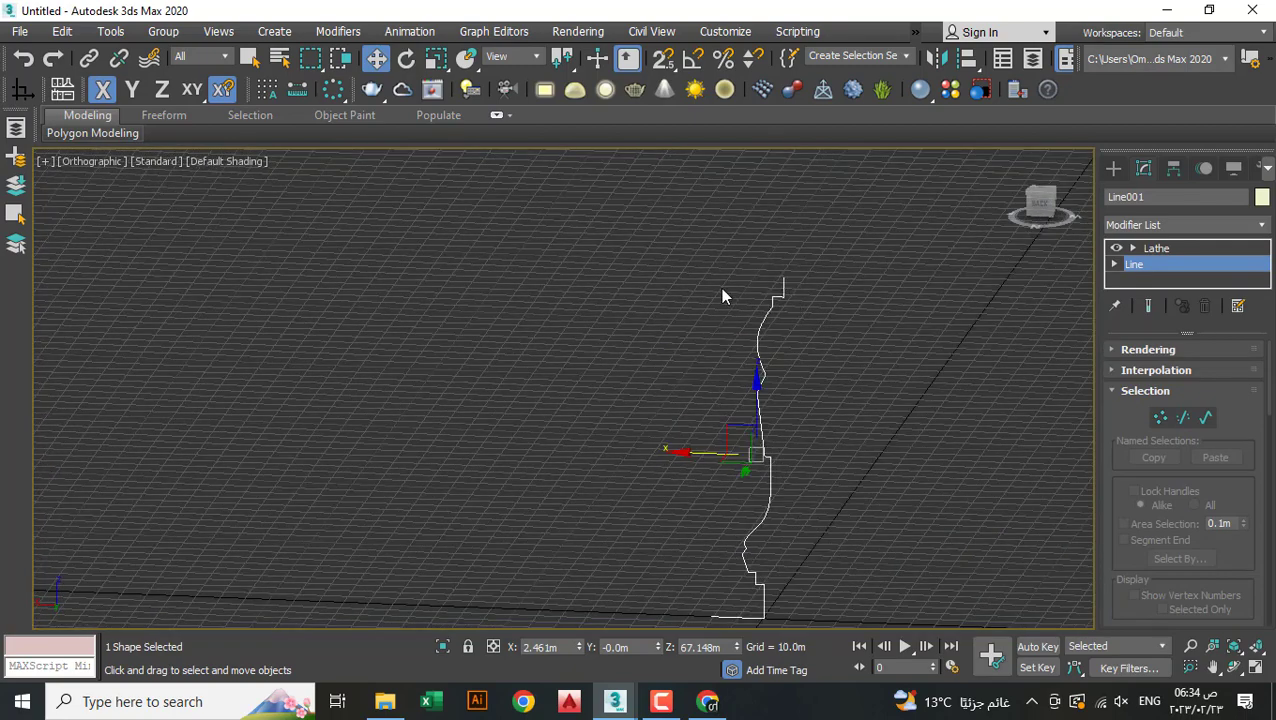
pyautogui.keyDown('alt'); pyautogui.moveTo(669, 385); pyautogui.dragTo(1163, 322, button='middle'); pyautogui.keyUp('alt')
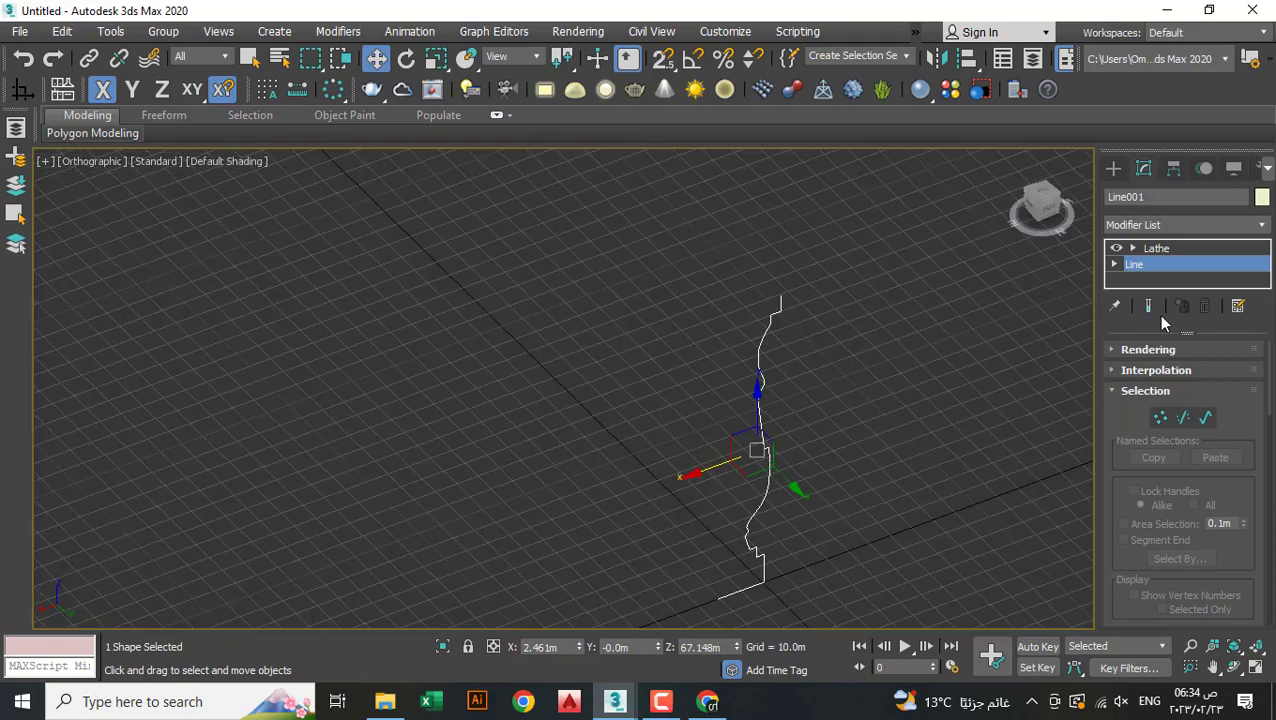
pyautogui.click(1172, 250)
pyautogui.keyDown('alt'); pyautogui.moveTo(889, 412); pyautogui.dragTo(838, 345, button='middle'); pyautogui.keyUp('alt')
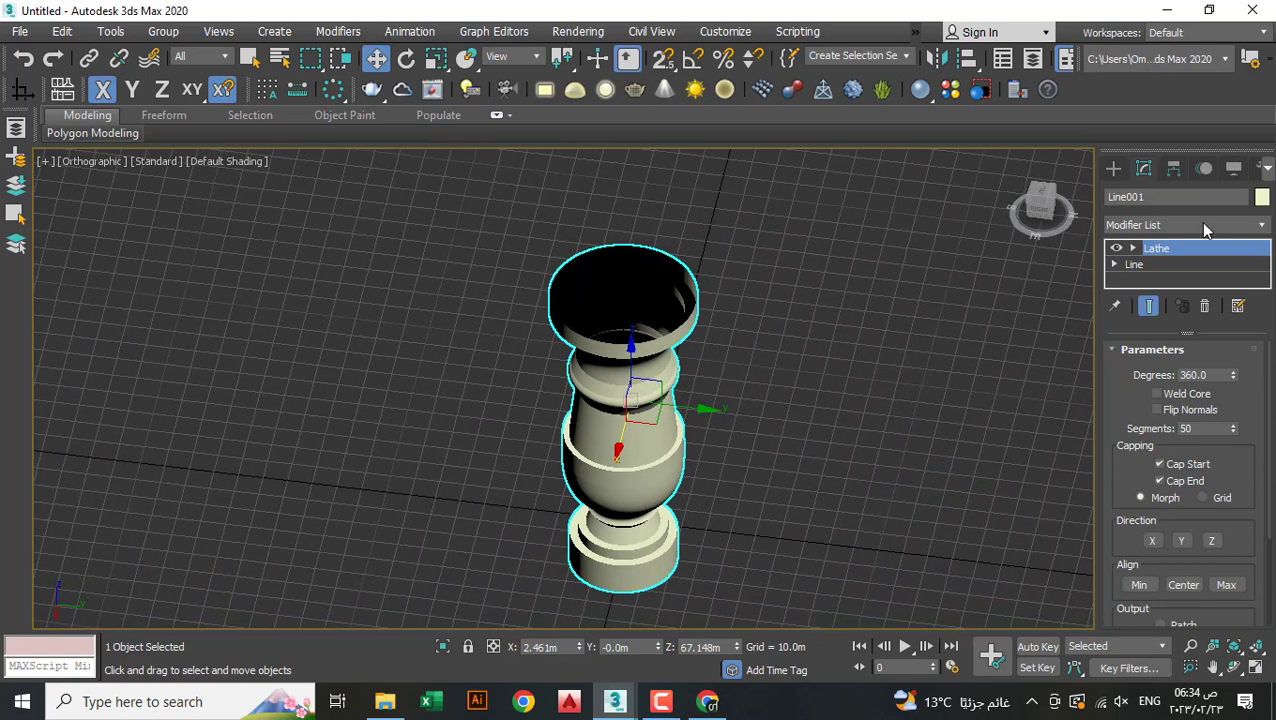
# Add a Cap Holes modifier above Lathe, then select Line in the stack
pyautogui.click(1203, 226)
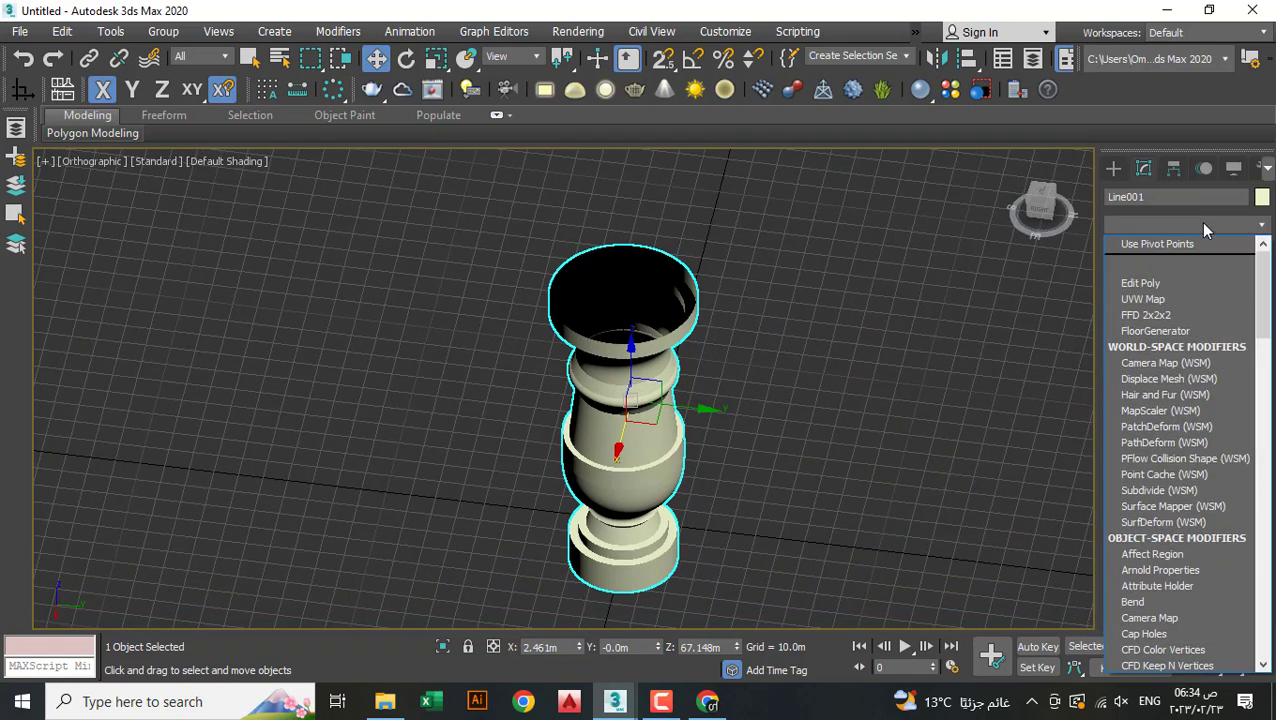
pyautogui.press('c')
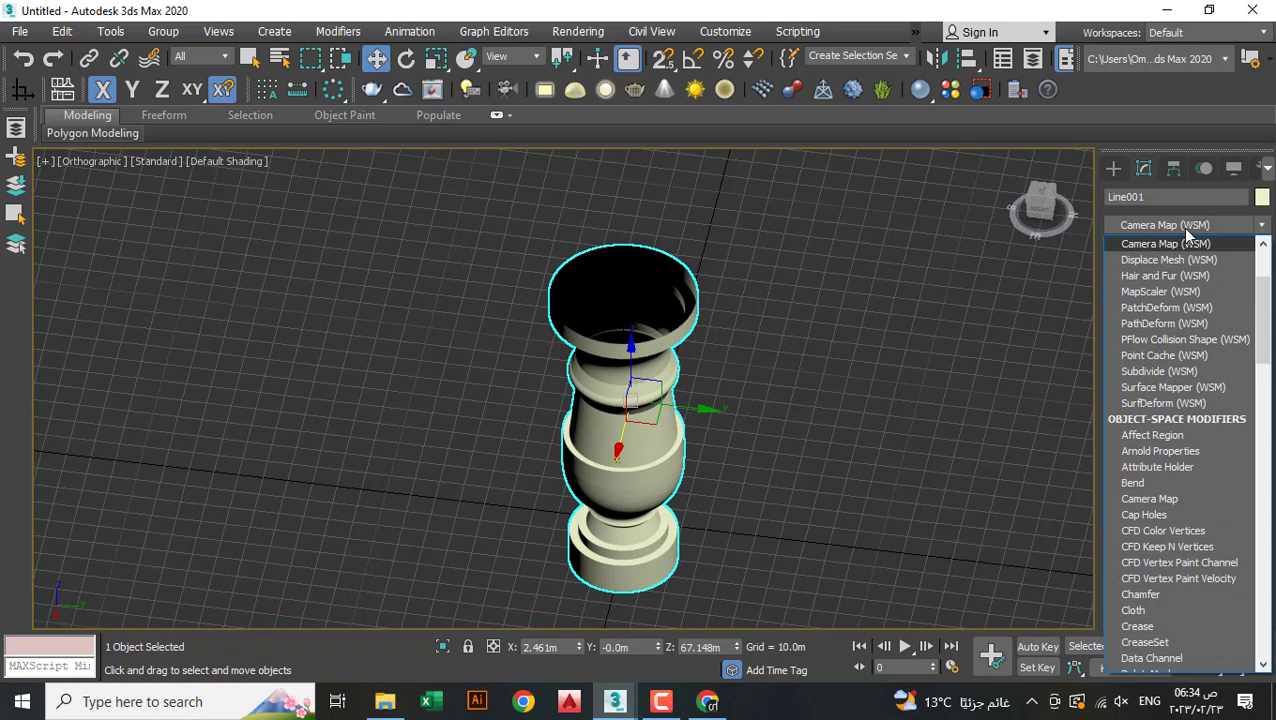
pyautogui.press('c')
pyautogui.click(1181, 261)
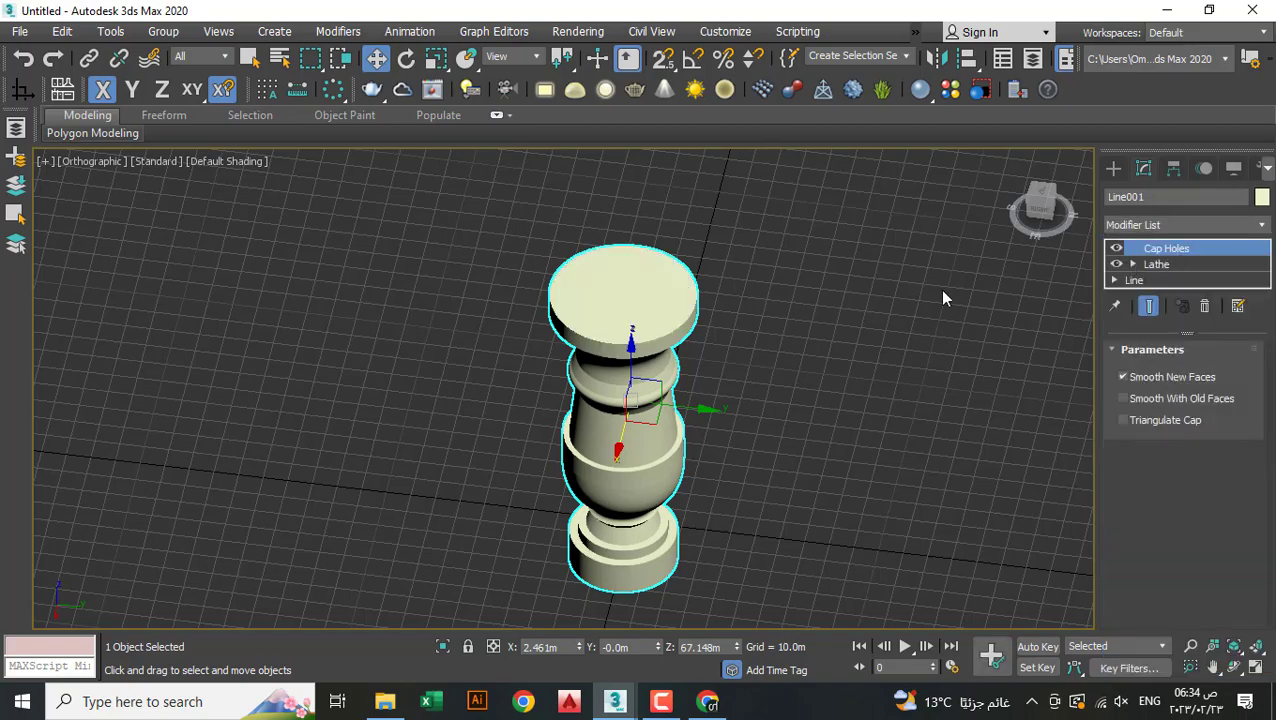
pyautogui.moveTo(939, 289)
pyautogui.keyDown('alt'); pyautogui.mouseDown(button='middle')
pyautogui.moveTo(772, 430)
pyautogui.moveTo(723, 282)
pyautogui.moveTo(823, 245)
pyautogui.mouseUp(button='middle'); pyautogui.keyUp('alt')
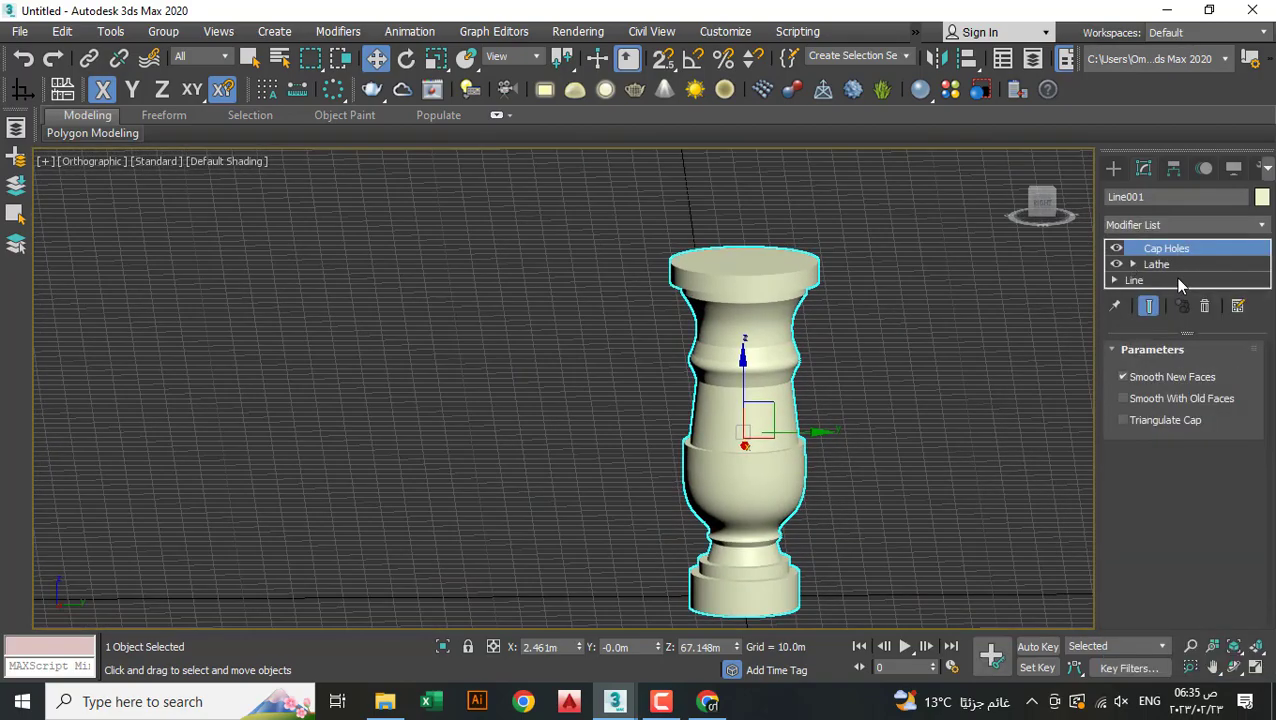
pyautogui.click(1178, 283)
pyautogui.moveTo(823, 290); pyautogui.dragTo(752, 299, button='middle')
# In the Front view, move the top profile vertices outward along X, then return to Cap Holes
pyautogui.press('f')
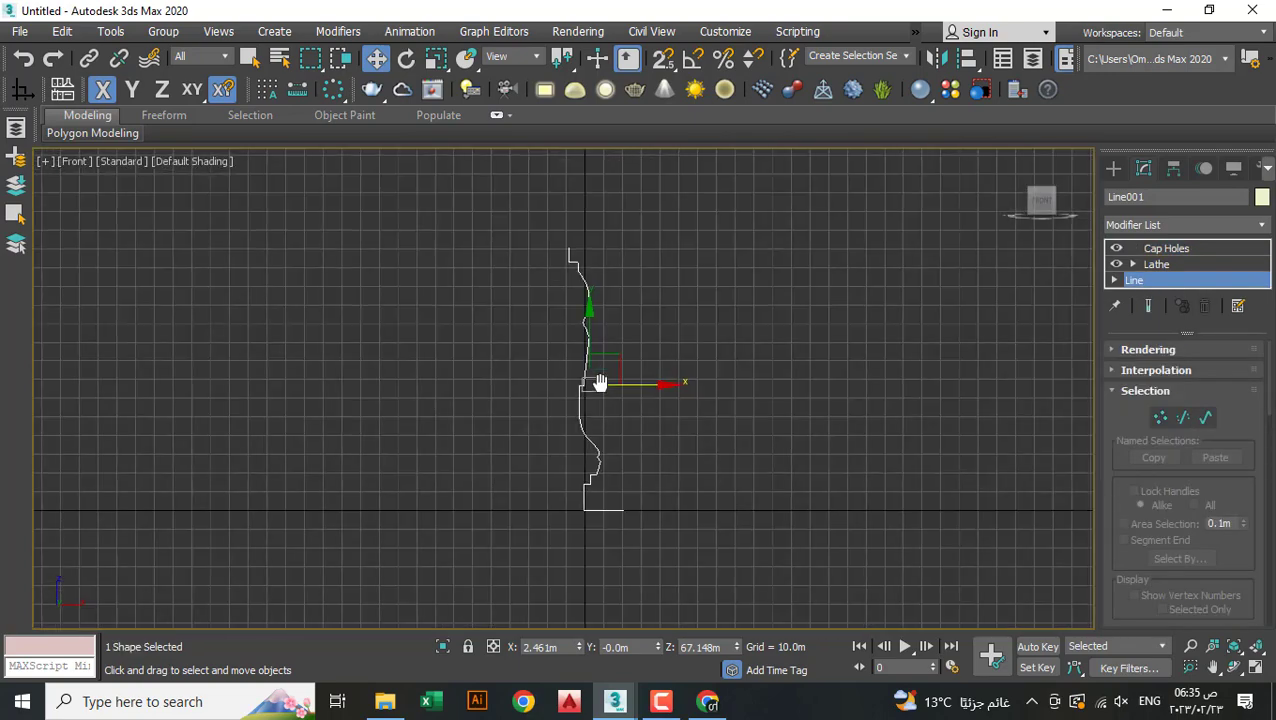
pyautogui.scroll(2, 599, 383)
pyautogui.click(1160, 417)
pyautogui.moveTo(744, 230); pyautogui.dragTo(516, 367)
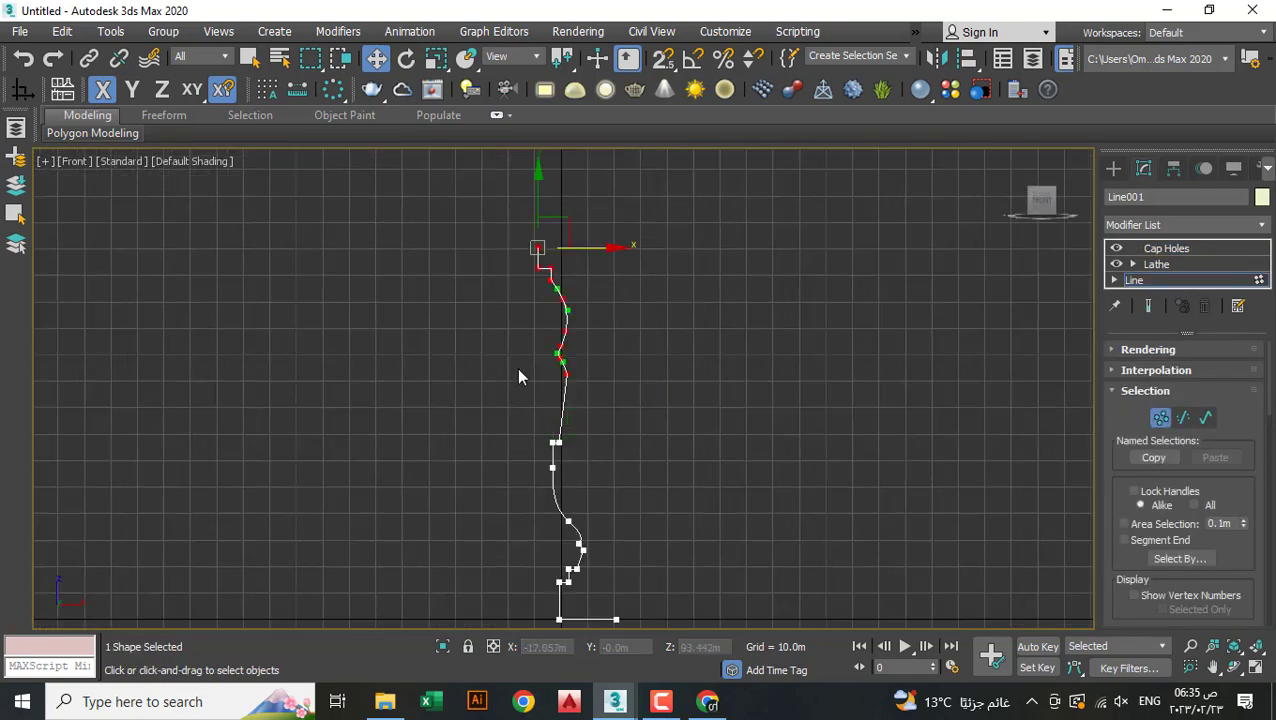
pyautogui.moveTo(516, 367); pyautogui.dragTo(490, 299, button='middle')
pyautogui.moveTo(537, 260); pyautogui.dragTo(575, 290)
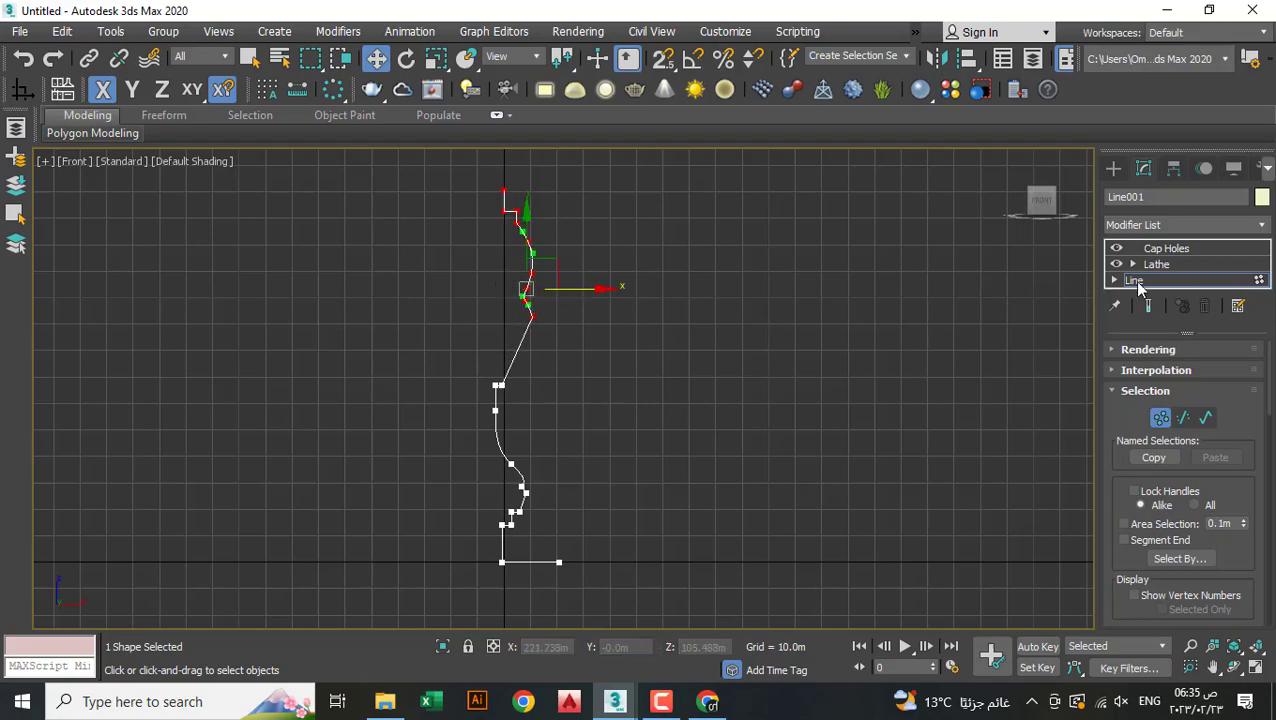
pyautogui.click(1152, 264)
pyautogui.click(1170, 249)
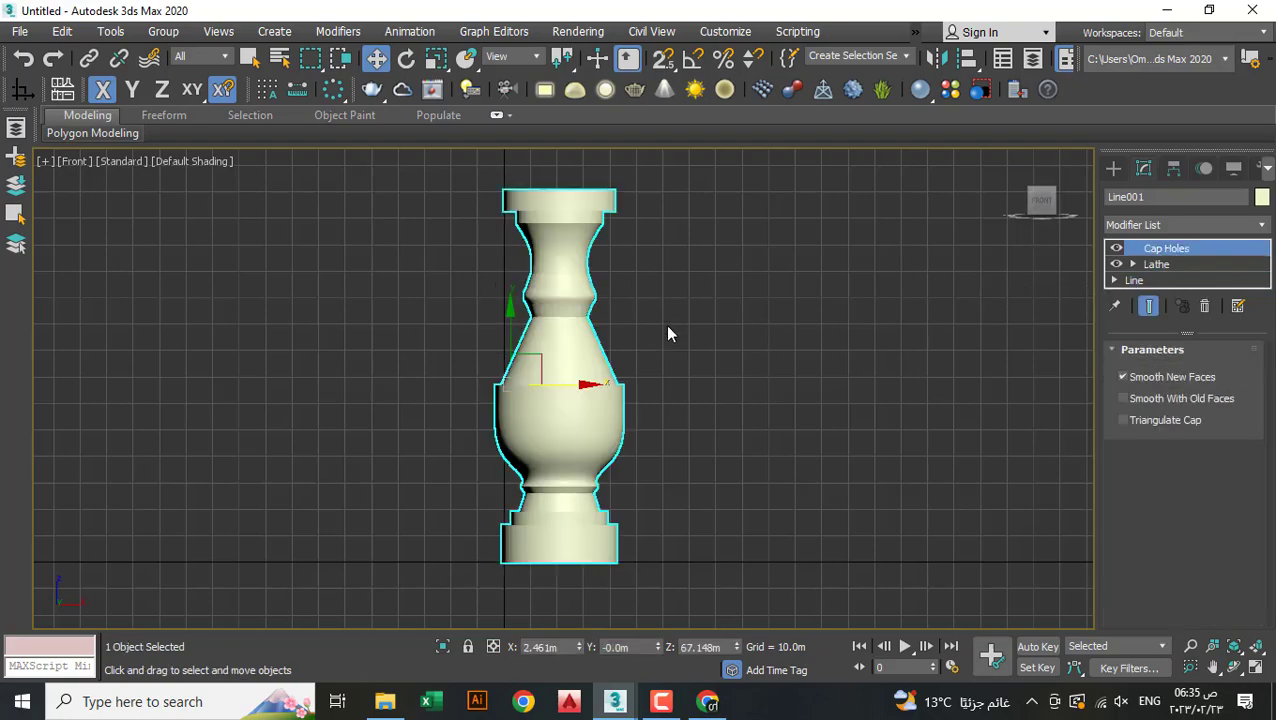
pyautogui.moveTo(669, 333)
pyautogui.keyDown('alt'); pyautogui.mouseDown(button='middle')
pyautogui.moveTo(797, 370)
pyautogui.moveTo(997, 273)
pyautogui.moveTo(830, 418)
pyautogui.mouseUp(button='middle'); pyautogui.keyUp('alt')
# In the Front view, draw Line002, a stepped profile beside the baluster
pyautogui.press('f')
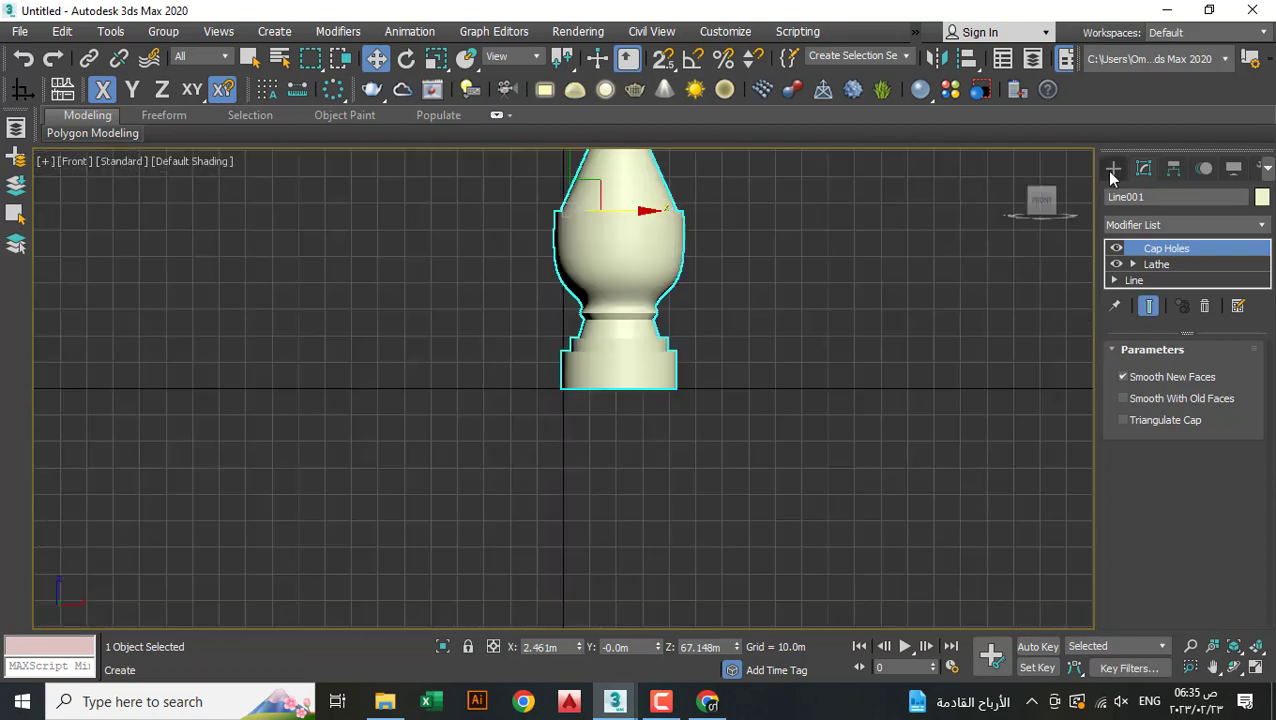
pyautogui.click(1112, 168)
pyautogui.click(1146, 296)
pyautogui.scroll(-2, 480, 380)
pyautogui.click(486, 370)
pyautogui.click(472, 393)
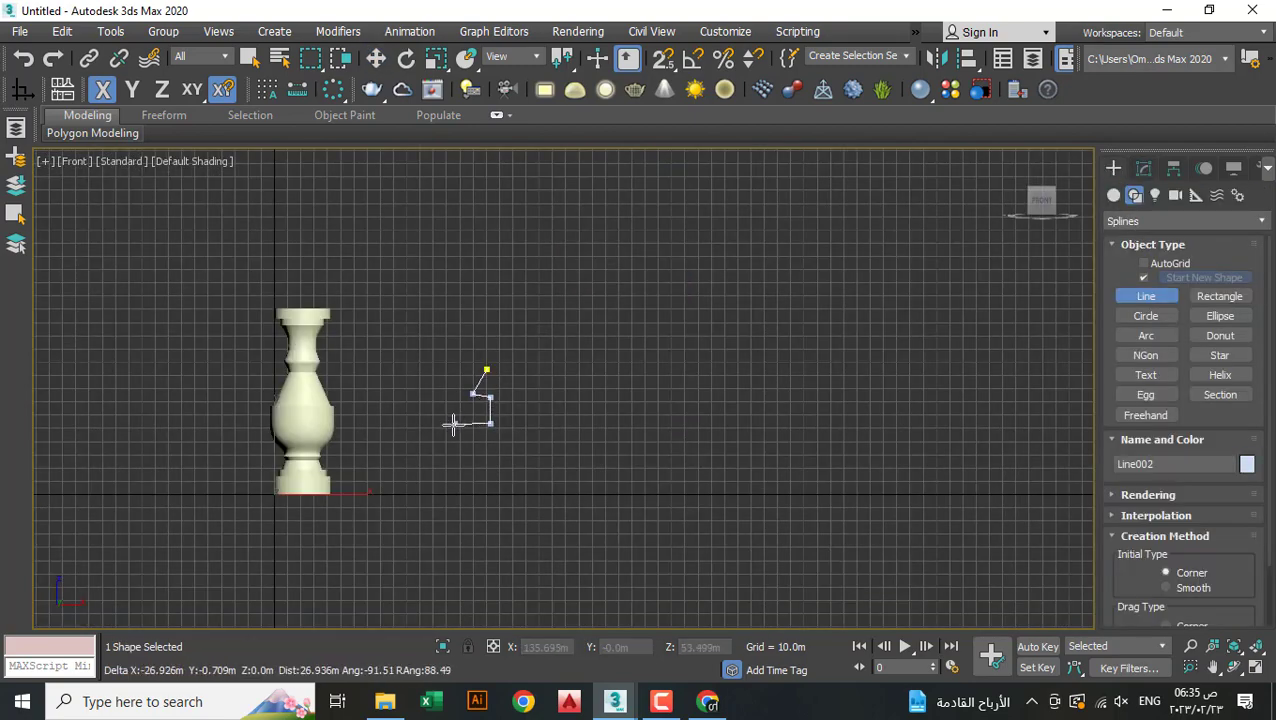
pyautogui.click(463, 491)
pyautogui.click(431, 537)
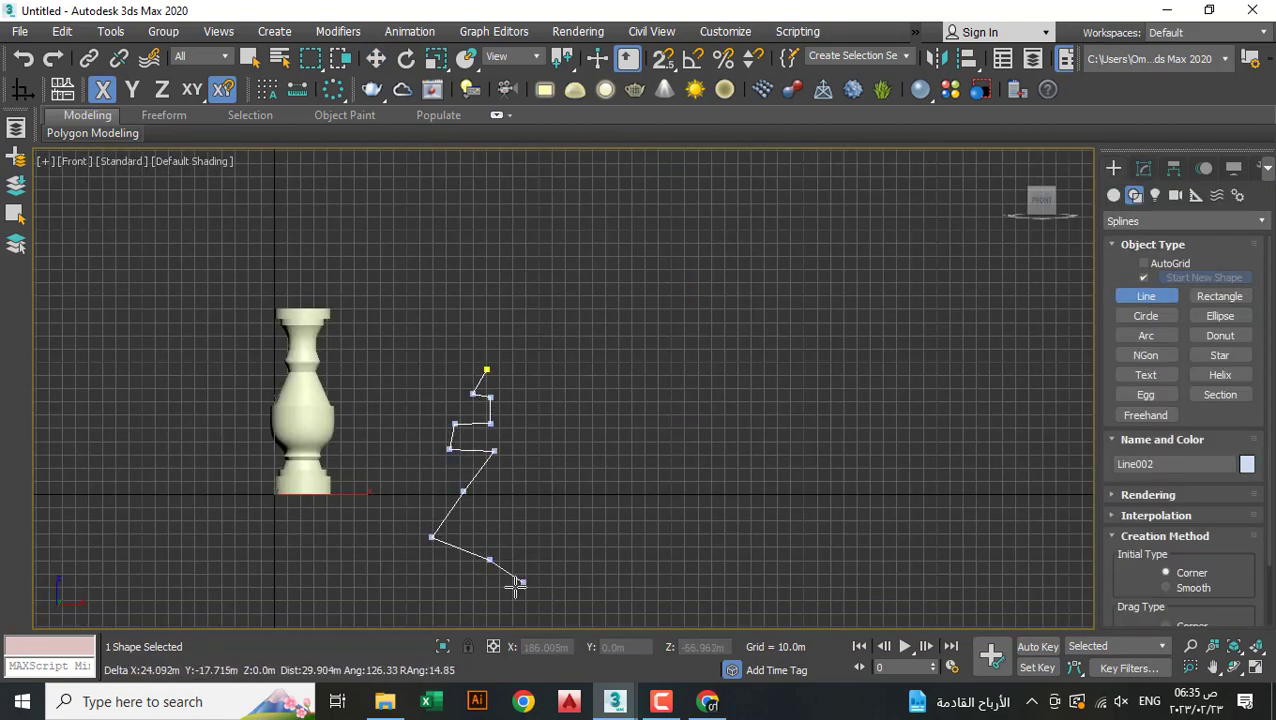
pyautogui.rightClick(531, 616)
pyautogui.keyDown('alt'); pyautogui.moveTo(531, 616); pyautogui.dragTo(911, 299, button='middle'); pyautogui.keyUp('alt')
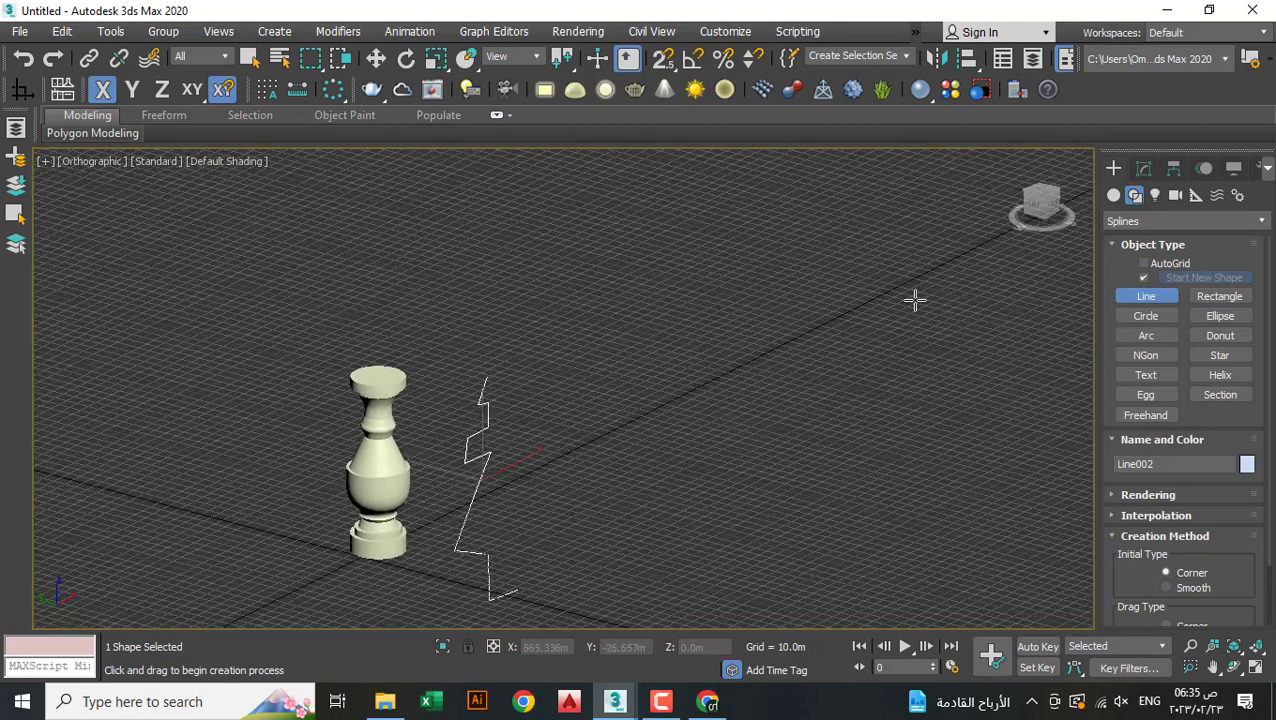
# Lathe Line002 with Align Max into a wide tiered vessel
pyautogui.click(1143, 168)
pyautogui.click(1176, 225)
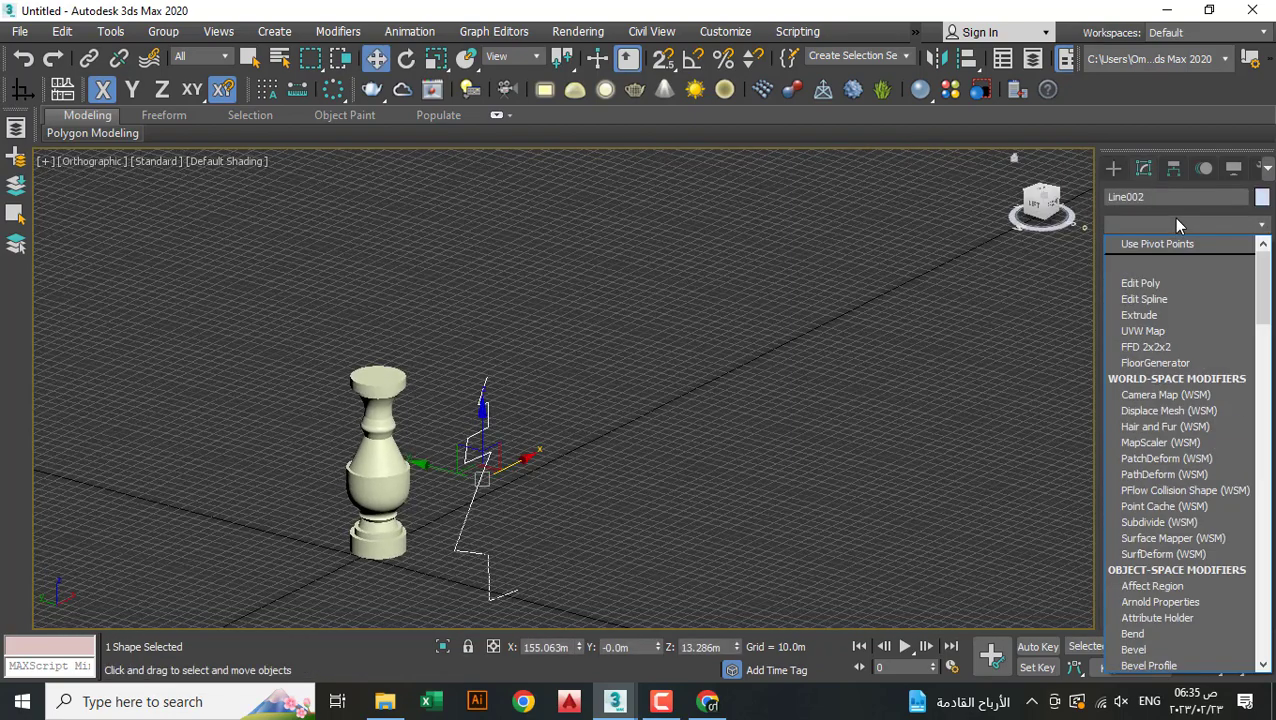
pyautogui.write('l')
pyautogui.click(1163, 242)
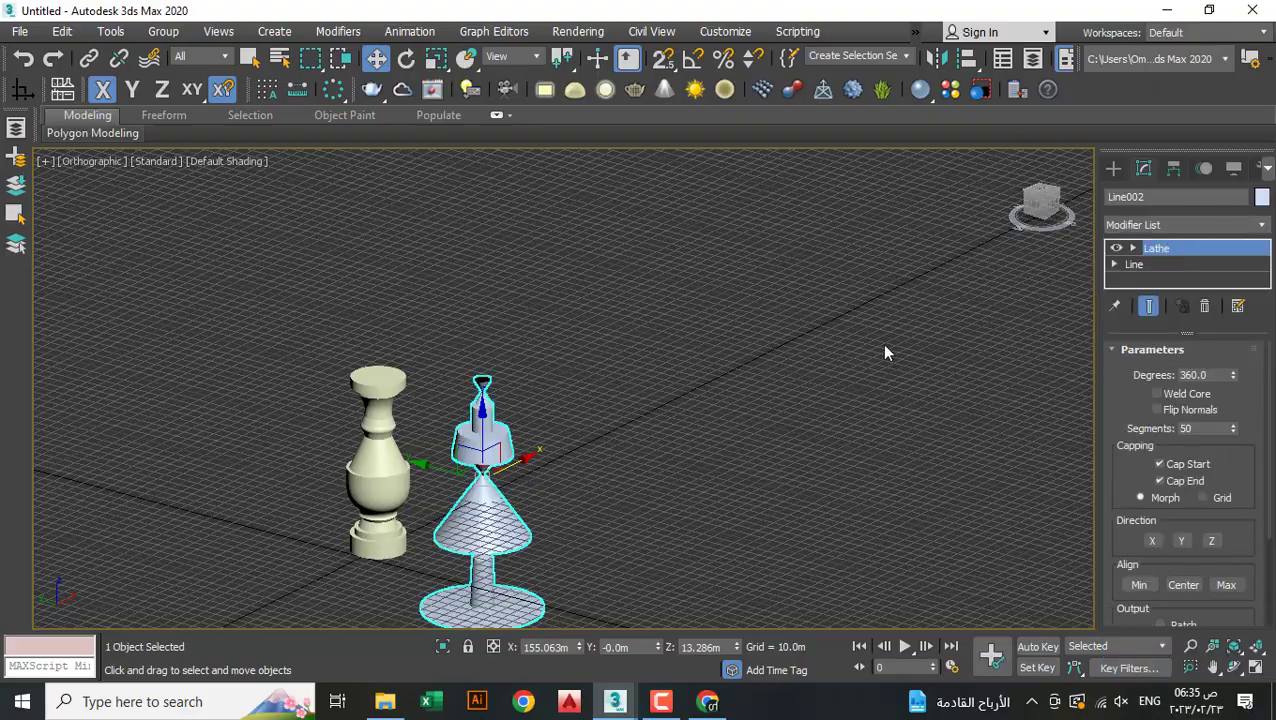
pyautogui.moveTo(881, 343)
pyautogui.keyDown('alt'); pyautogui.mouseDown(button='middle')
pyautogui.moveTo(760, 400)
pyautogui.moveTo(1043, 543)
pyautogui.mouseUp(button='middle'); pyautogui.keyUp('alt')
pyautogui.click(1226, 584)
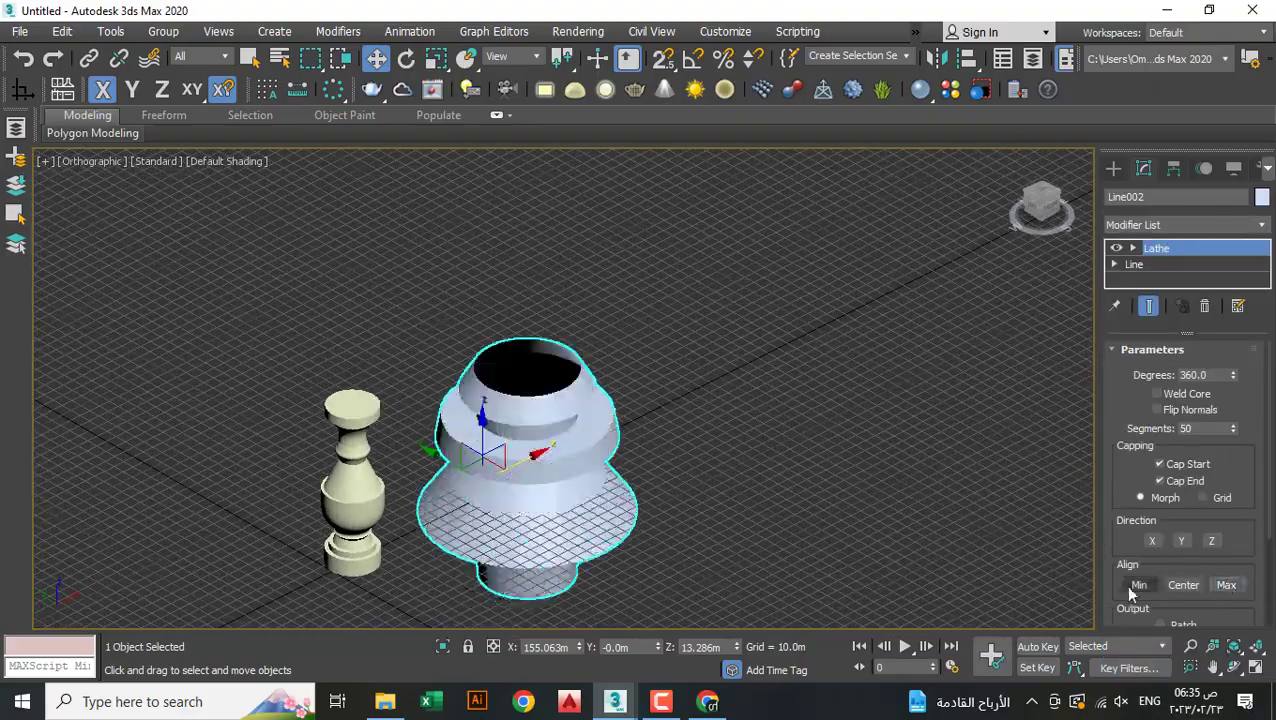
pyautogui.moveTo(800, 541)
pyautogui.keyDown('alt'); pyautogui.mouseDown(button='middle')
pyautogui.moveTo(720, 484)
pyautogui.moveTo(761, 515)
pyautogui.moveTo(837, 501)
pyautogui.moveTo(769, 455)
pyautogui.mouseUp(button='middle'); pyautogui.keyUp('alt')
# Begin drawing a third profile, Line003, in the Front view
pyautogui.press('f')
pyautogui.click(1146, 296)
pyautogui.click(467, 322)
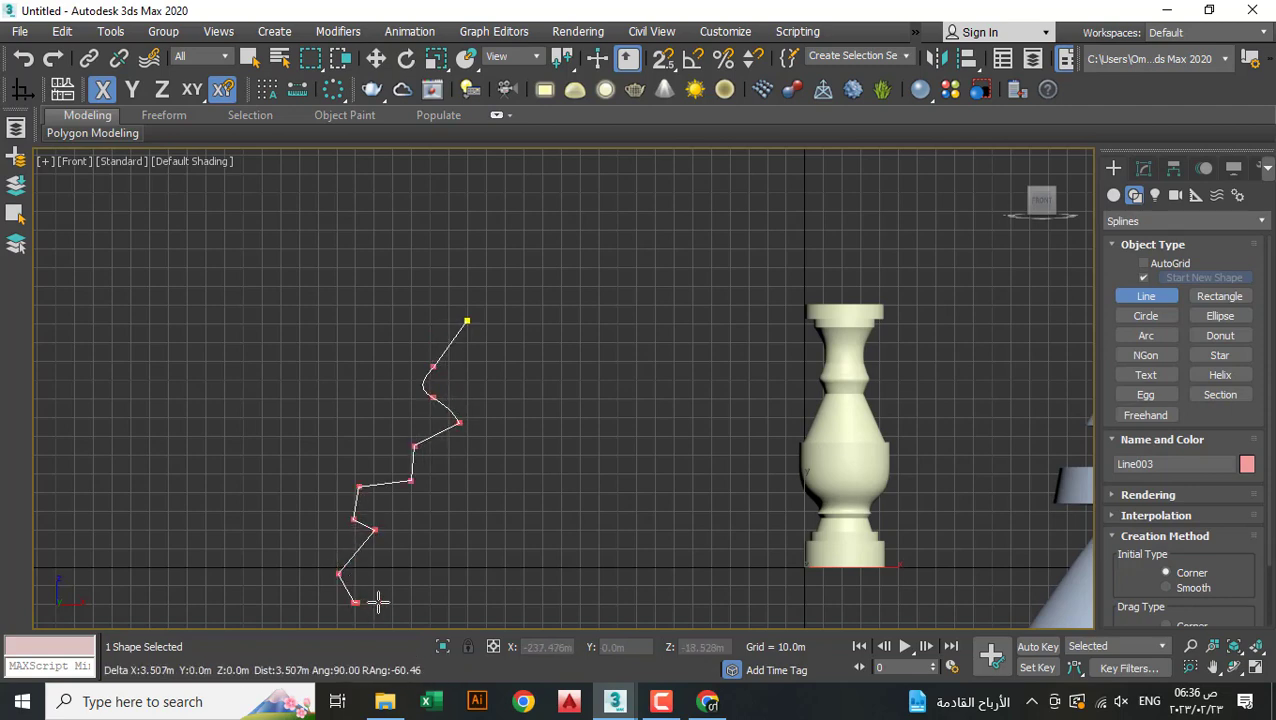
# Finish the third zigzag line and lathe it with Max alignment into a tiered finial
pyautogui.rightClick(546, 549)
pyautogui.scroll(-3, 541, 515)
pyautogui.keyDown('alt'); pyautogui.moveTo(541, 515); pyautogui.dragTo(584, 538, button='middle'); pyautogui.keyUp('alt')
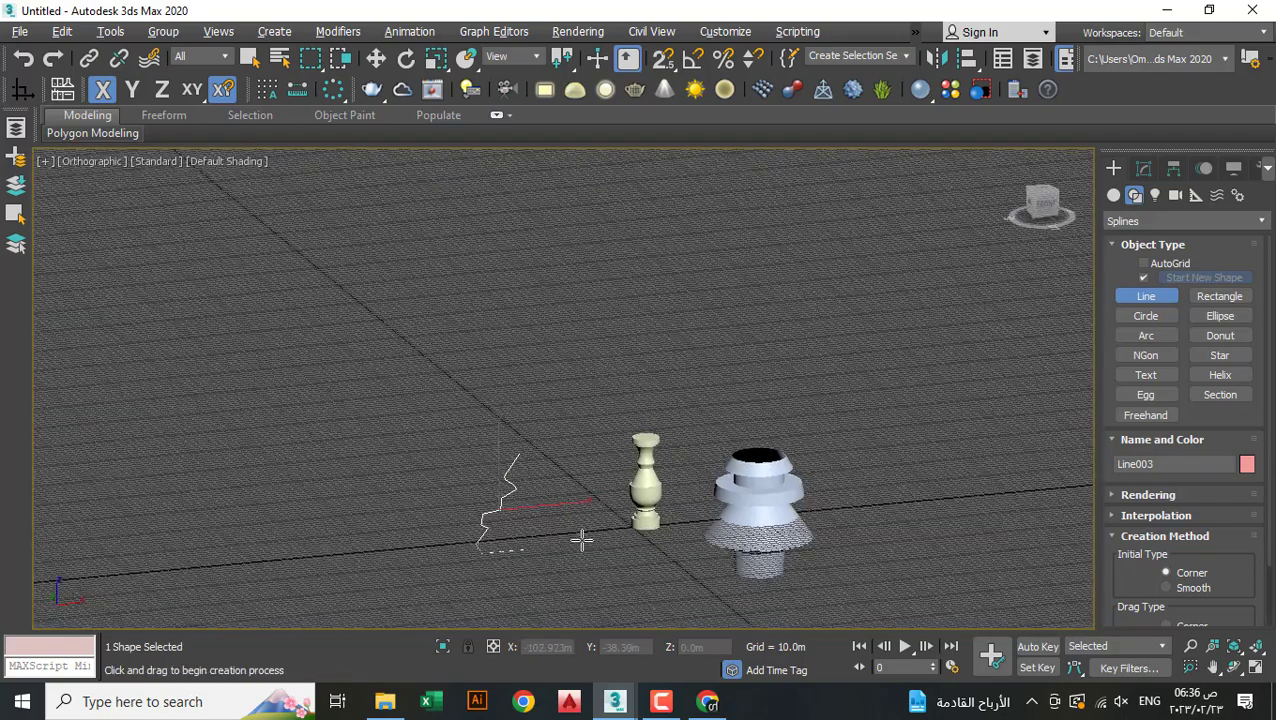
pyautogui.click(1144, 168)
pyautogui.click(1183, 224)
pyautogui.write('l')
pyautogui.click(1166, 243)
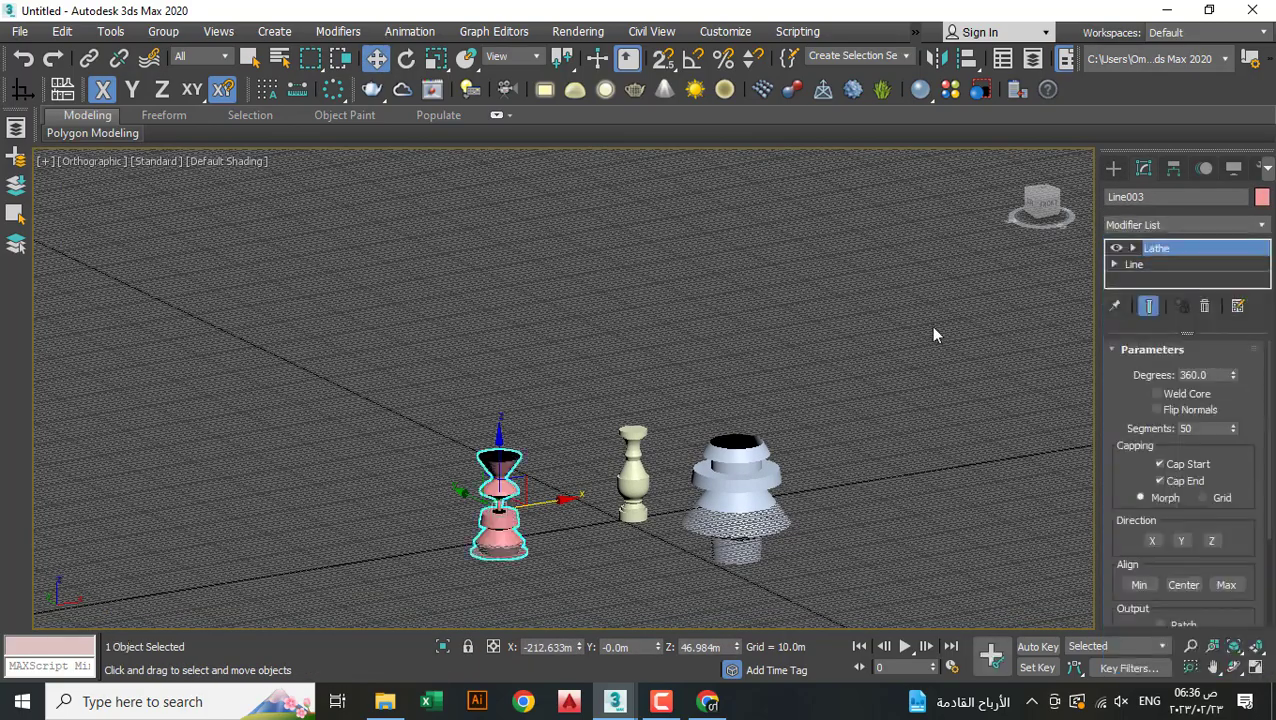
pyautogui.scroll(5, 541, 541)
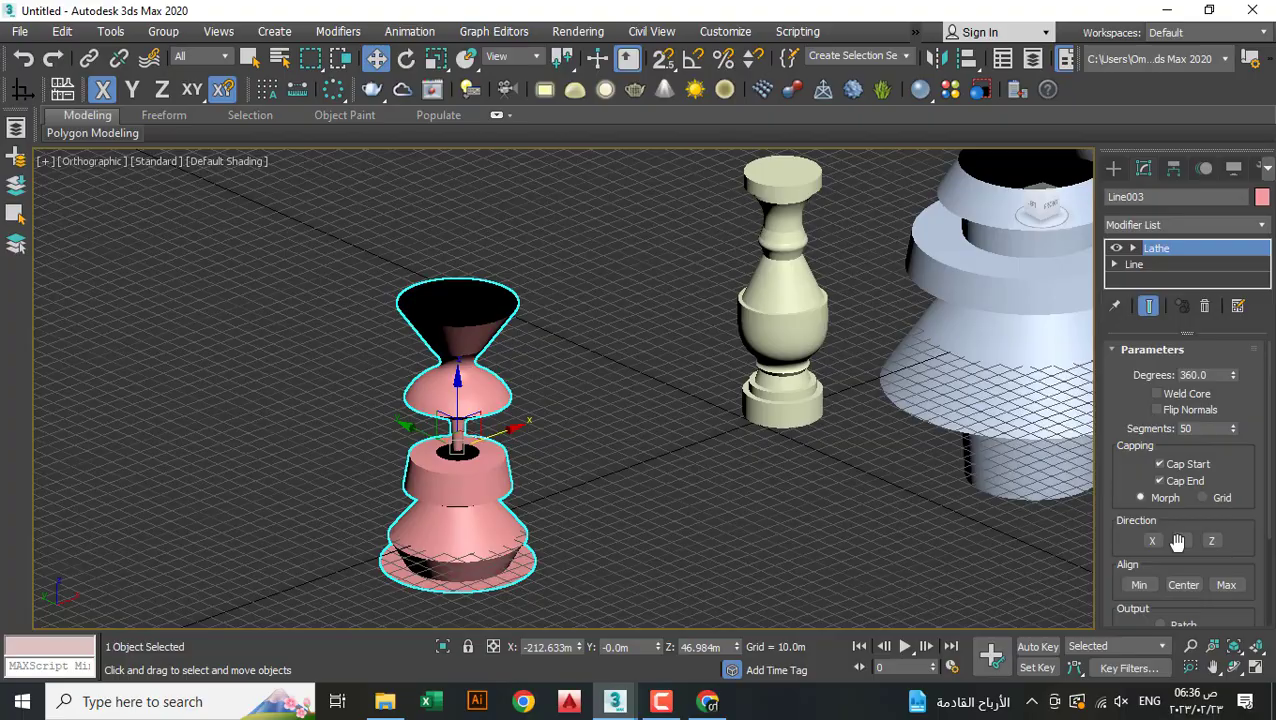
pyautogui.click(1229, 589)
# Orbit and zoom around the pink finial to inspect it beside the other two objects
pyautogui.moveTo(954, 549)
pyautogui.keyDown('alt'); pyautogui.mouseDown(button='middle')
pyautogui.moveTo(673, 411)
pyautogui.moveTo(678, 450)
pyautogui.moveTo(800, 510)
pyautogui.moveTo(778, 473)
pyautogui.moveTo(795, 461)
pyautogui.moveTo(641, 444)
pyautogui.moveTo(531, 457)
pyautogui.mouseUp(button='middle'); pyautogui.keyUp('alt')
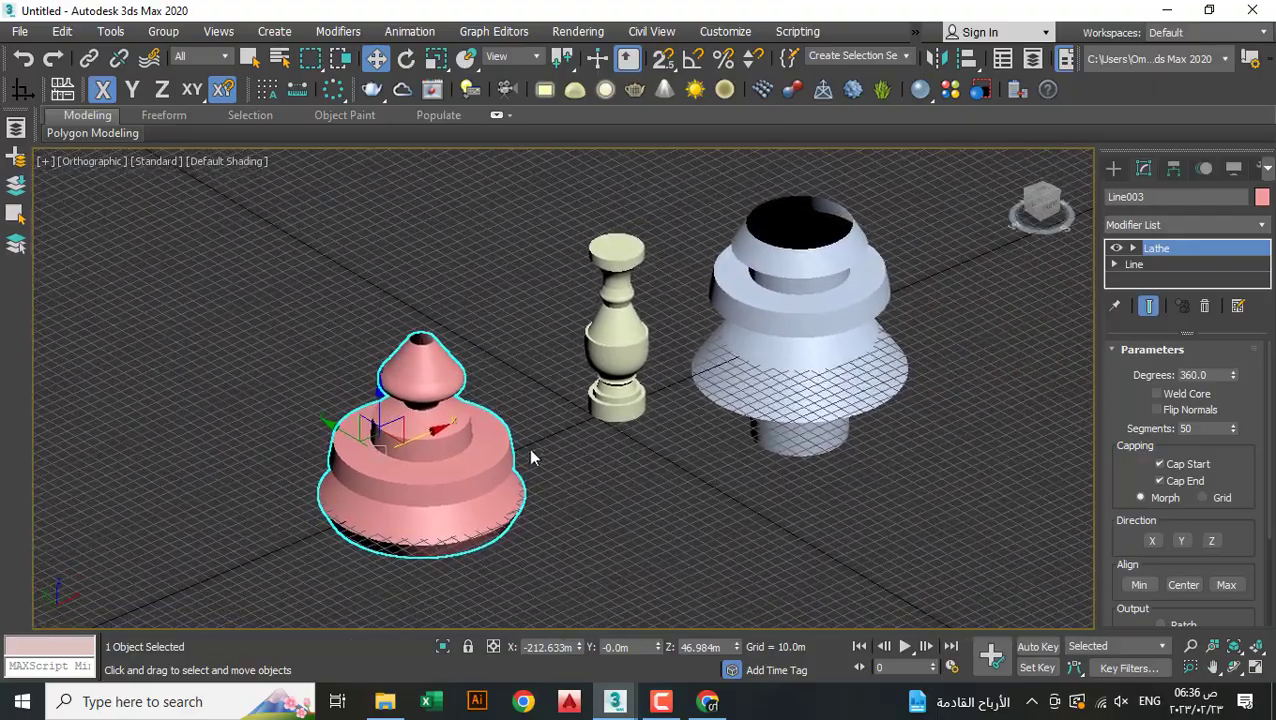
pyautogui.scroll(3, 424, 470)
pyautogui.moveTo(424, 470)
pyautogui.keyDown('alt'); pyautogui.mouseDown(button='middle')
pyautogui.moveTo(384, 421)
pyautogui.moveTo(477, 492)
pyautogui.moveTo(399, 470)
pyautogui.moveTo(449, 432)
pyautogui.mouseUp(button='middle'); pyautogui.keyUp('alt')
pyautogui.scroll(-3, 477, 492)
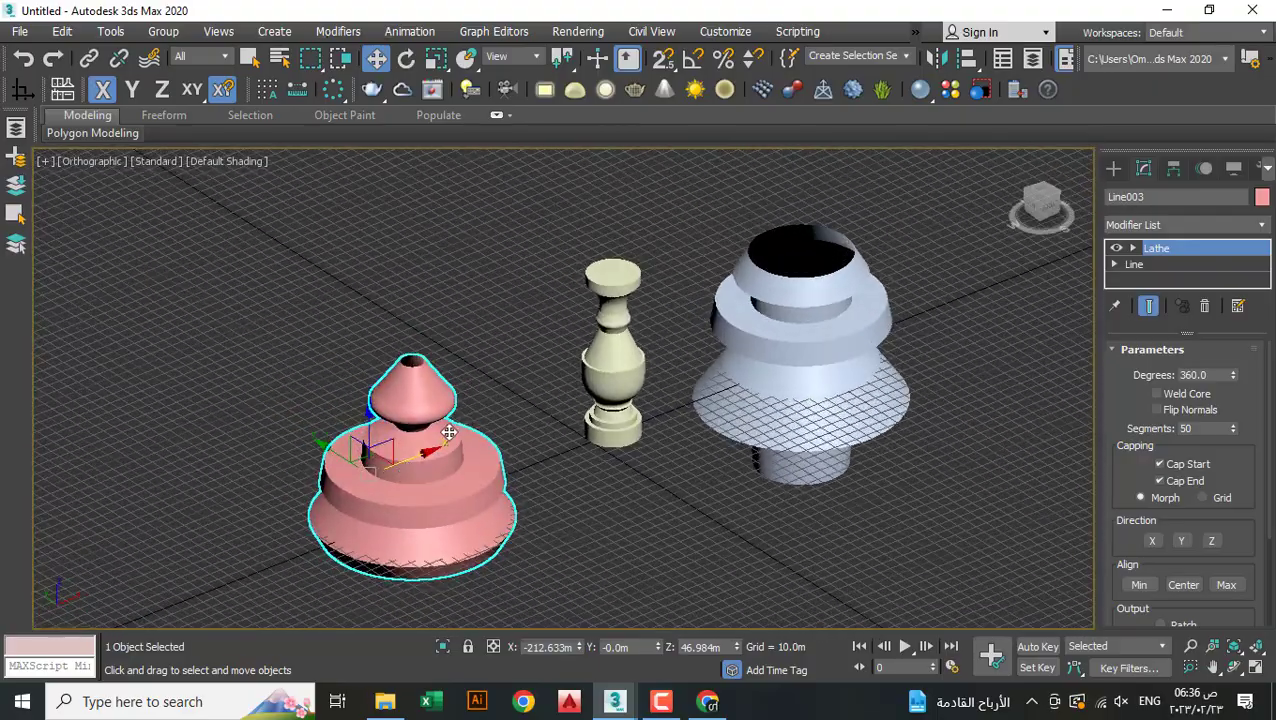
pyautogui.scroll(2, 449, 432)
pyautogui.scroll(1, 532, 393)
pyautogui.scroll(2, 532, 393)
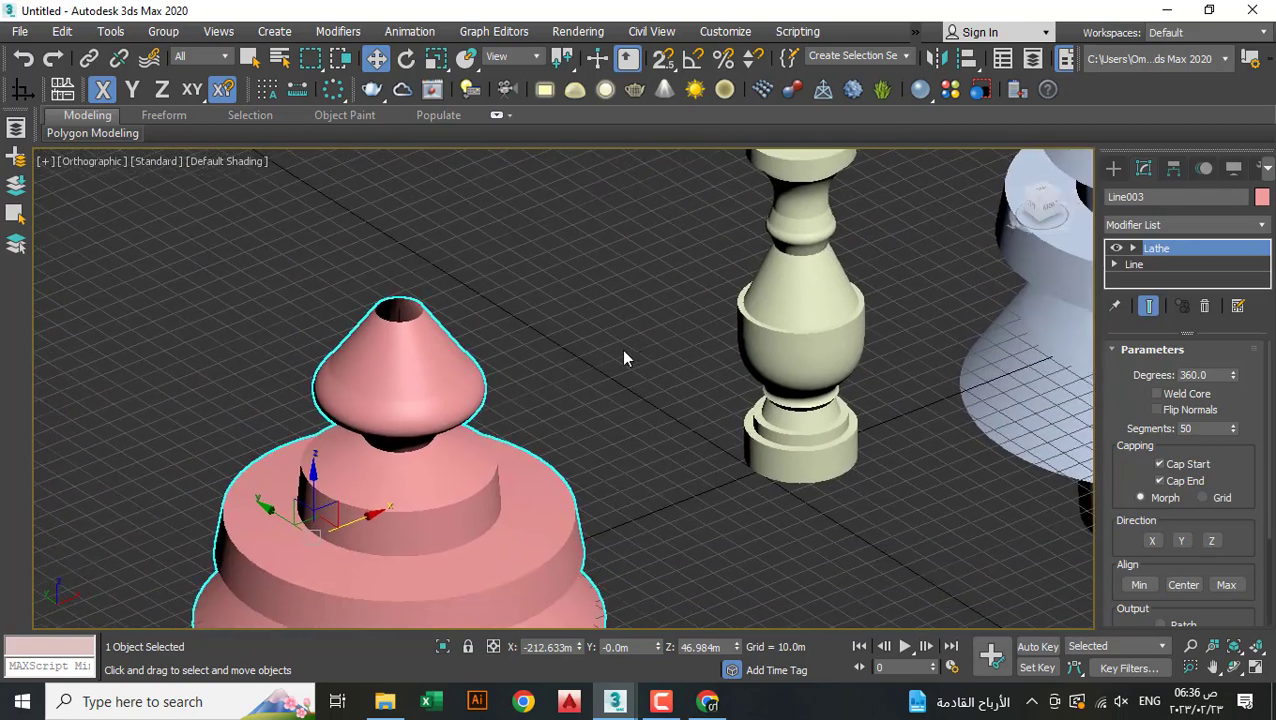
pyautogui.scroll(-2, 624, 358)
pyautogui.moveTo(624, 358)
pyautogui.keyDown('alt'); pyautogui.mouseDown(button='middle')
pyautogui.moveTo(604, 276)
pyautogui.moveTo(857, 330)
pyautogui.mouseUp(button='middle'); pyautogui.keyUp('alt')
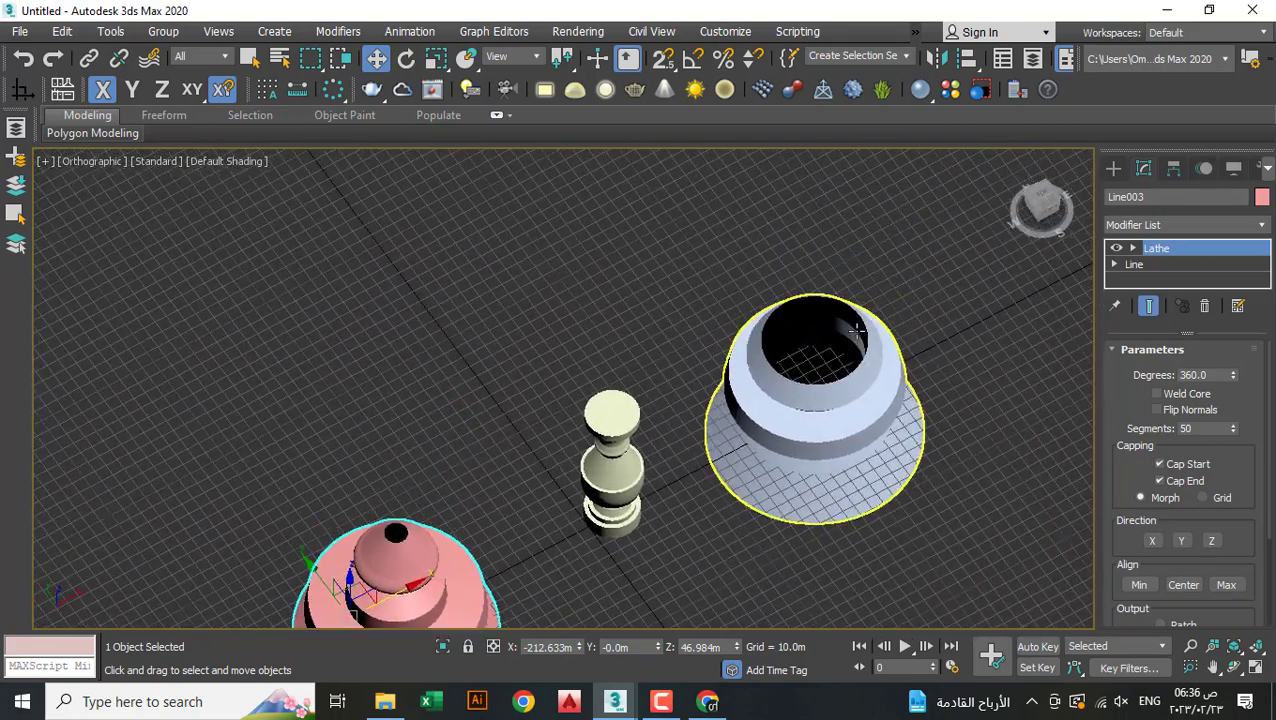
# Add a Cap Holes modifier to Line002 to seal the blue vessel's open top
pyautogui.click(857, 330)
pyautogui.click(1118, 222)
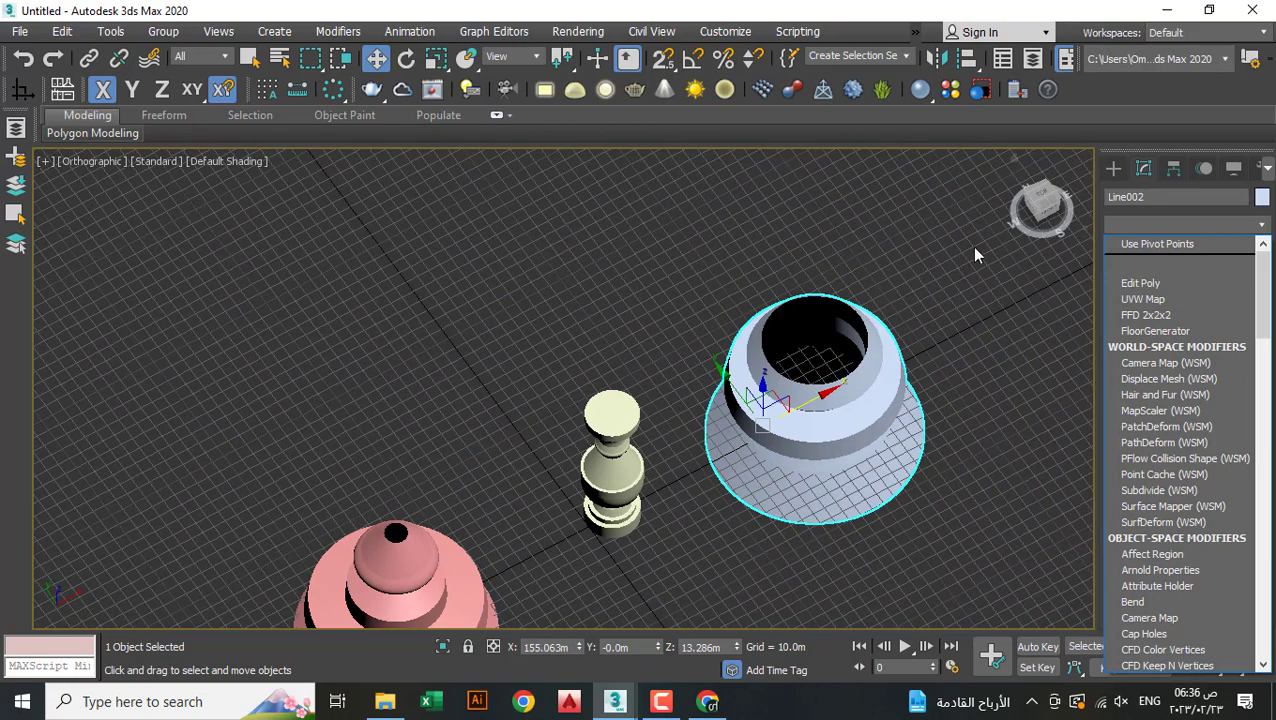
pyautogui.scroll(-3, 975, 250)
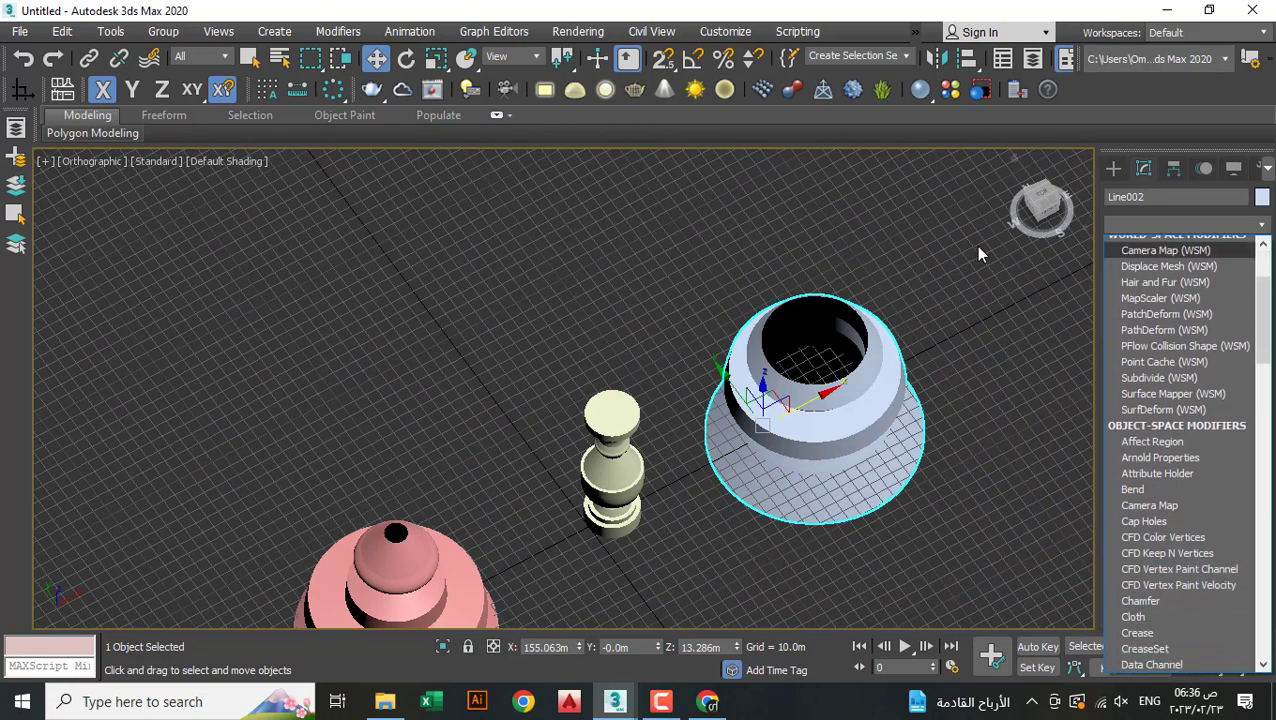
pyautogui.scroll(-5, 1157, 275)
pyautogui.click(1157, 256)
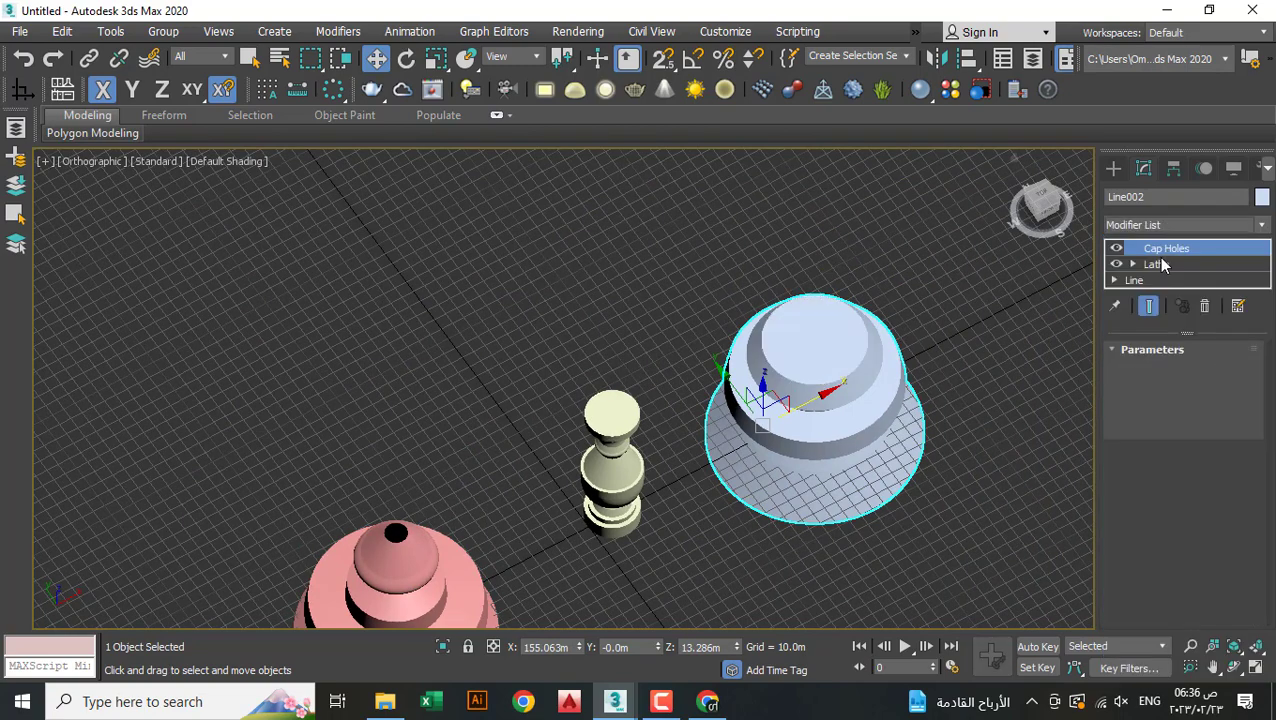
# Add a Cap Holes modifier to Line003 to seal the pink finial's open top
pyautogui.moveTo(960, 380)
pyautogui.keyDown('alt'); pyautogui.mouseDown(button='middle')
pyautogui.moveTo(911, 341)
pyautogui.moveTo(732, 464)
pyautogui.mouseUp(button='middle'); pyautogui.keyUp('alt')
pyautogui.click(654, 518)
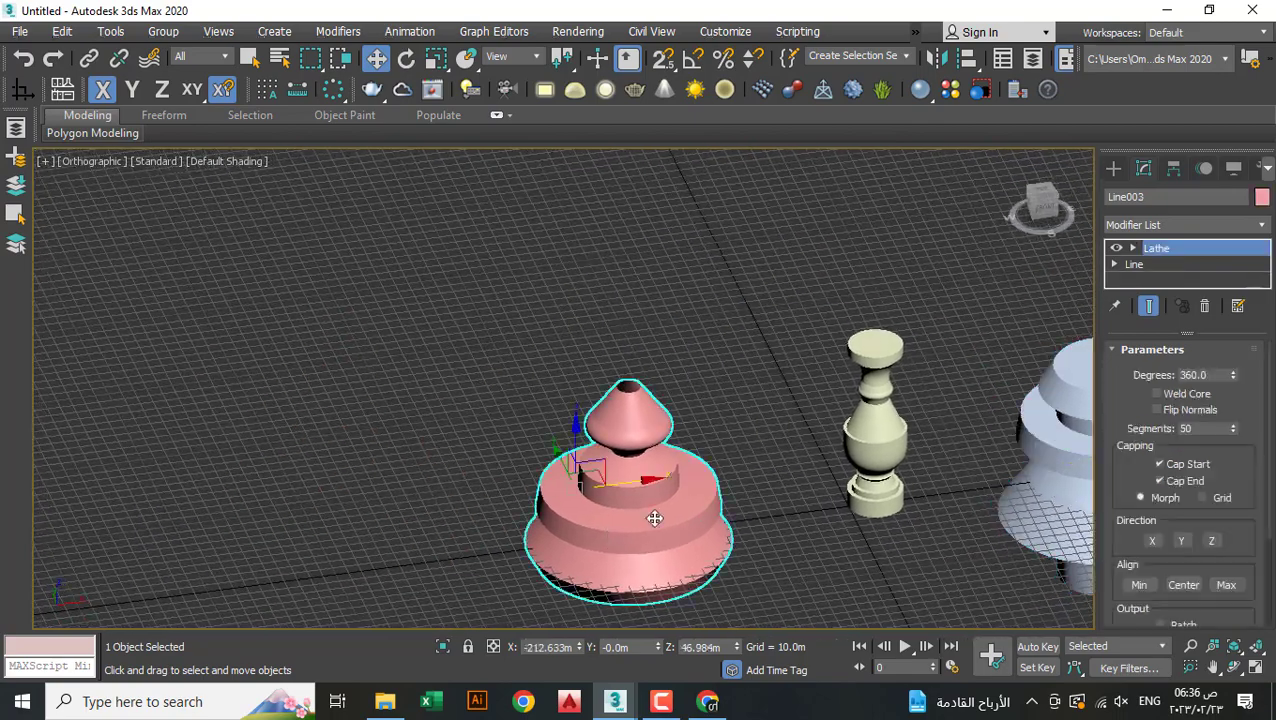
pyautogui.click(1210, 226)
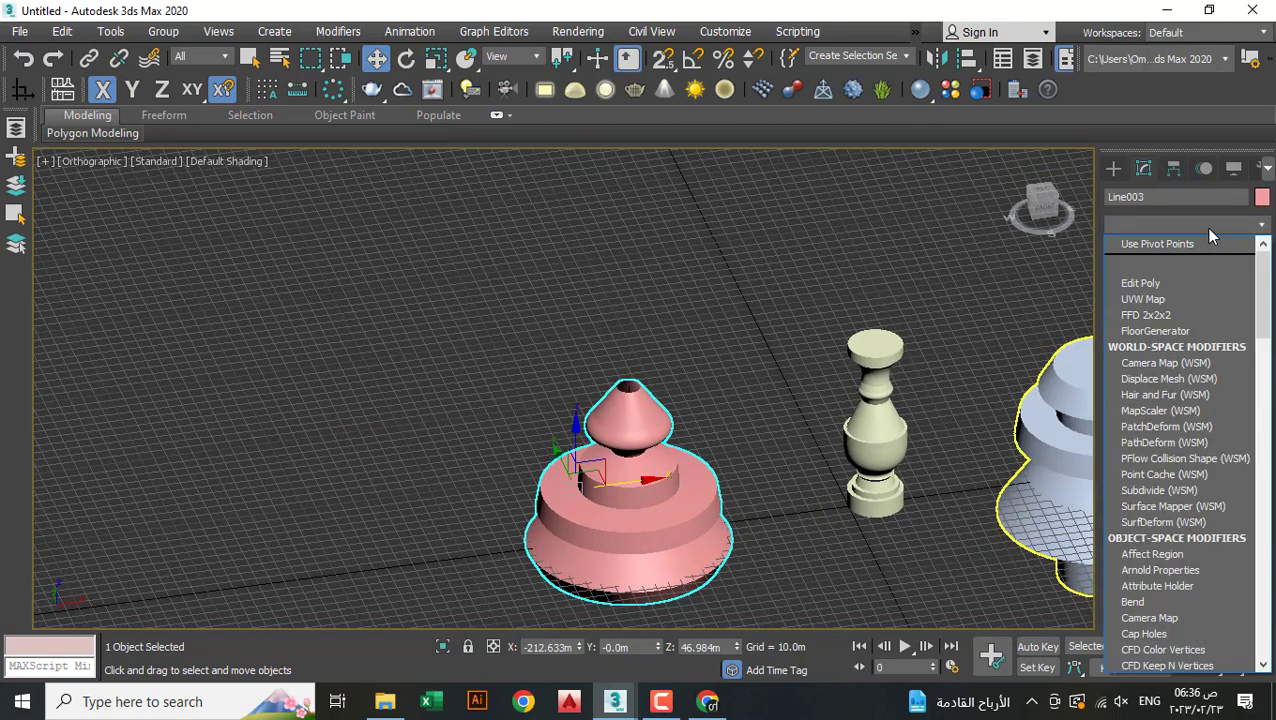
pyautogui.scroll(-2, 1208, 235)
pyautogui.click(1150, 552)
pyautogui.moveTo(1000, 330)
pyautogui.keyDown('alt'); pyautogui.mouseDown(button='middle')
pyautogui.moveTo(660, 375)
pyautogui.moveTo(911, 322)
pyautogui.moveTo(842, 312)
pyautogui.moveTo(775, 324)
pyautogui.mouseUp(button='middle'); pyautogui.keyUp('alt')
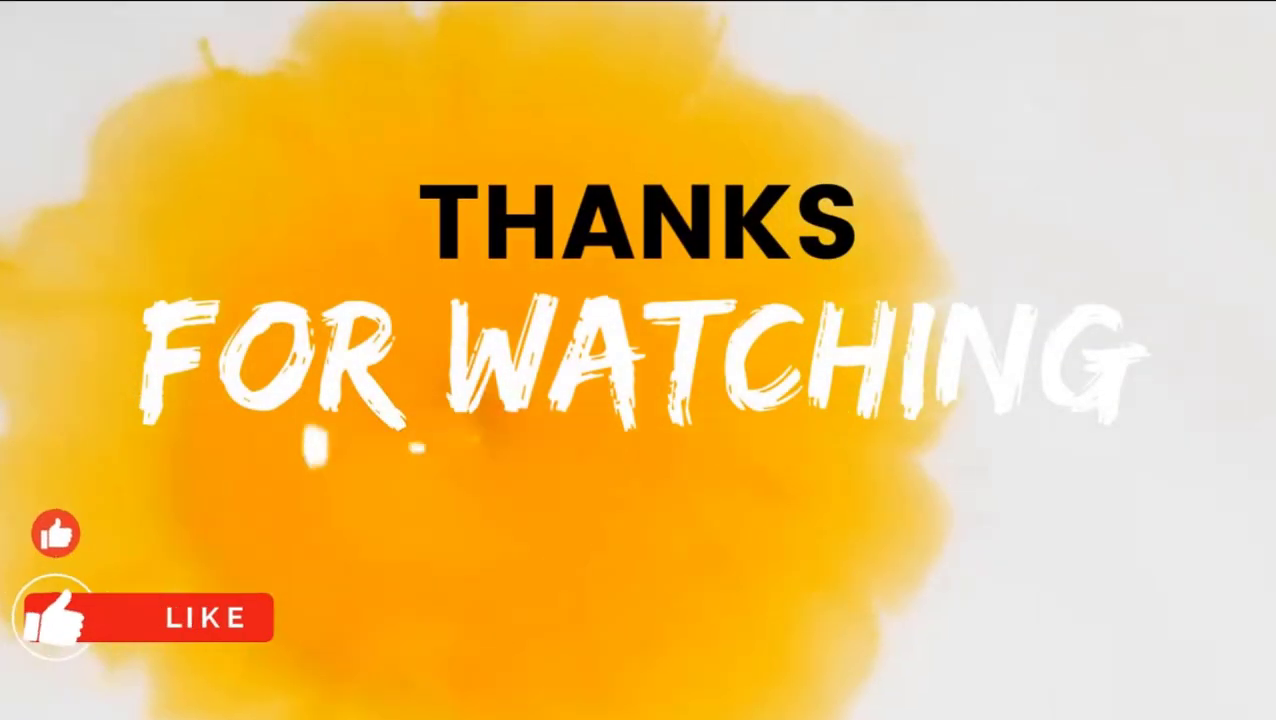